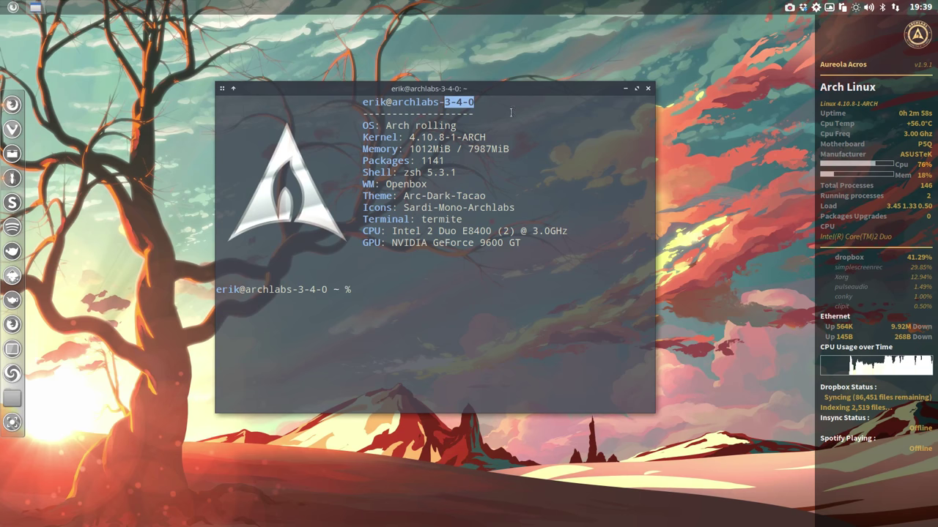
- Highlight the neofetch hostname version, OS Arch, theme Arc-Dark-Tacao and icon theme Sardi-Mono-Archlabs
left_click_drag(444, 102, 481, 103)
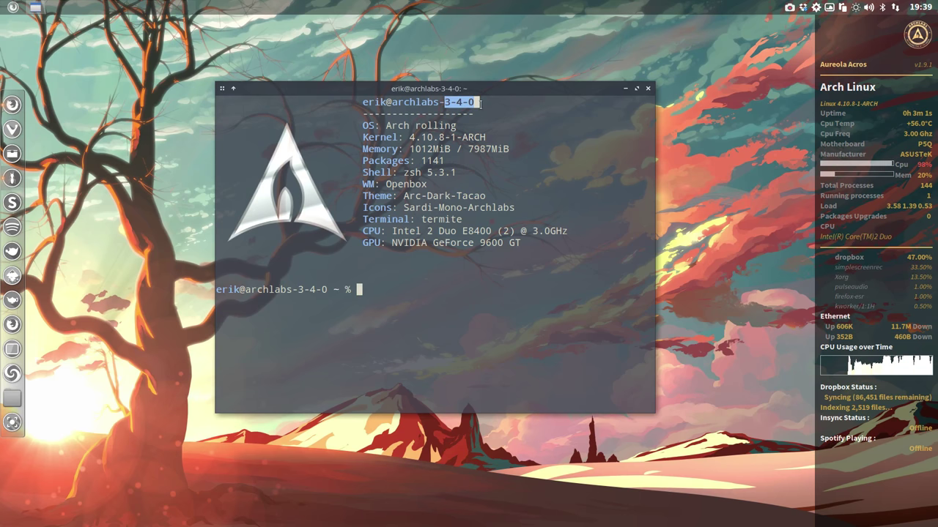
left_click(488, 118)
left_click_drag(386, 125, 418, 127)
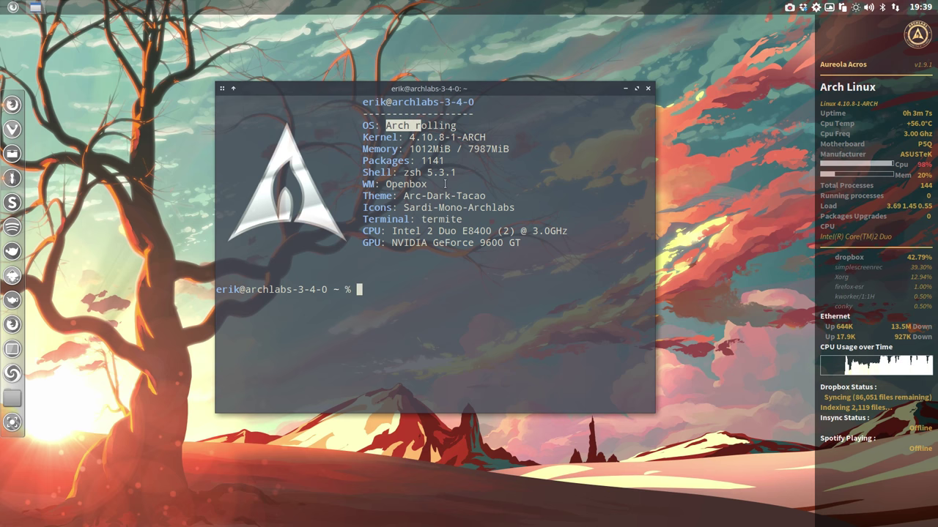
left_click_drag(403, 195, 492, 196)
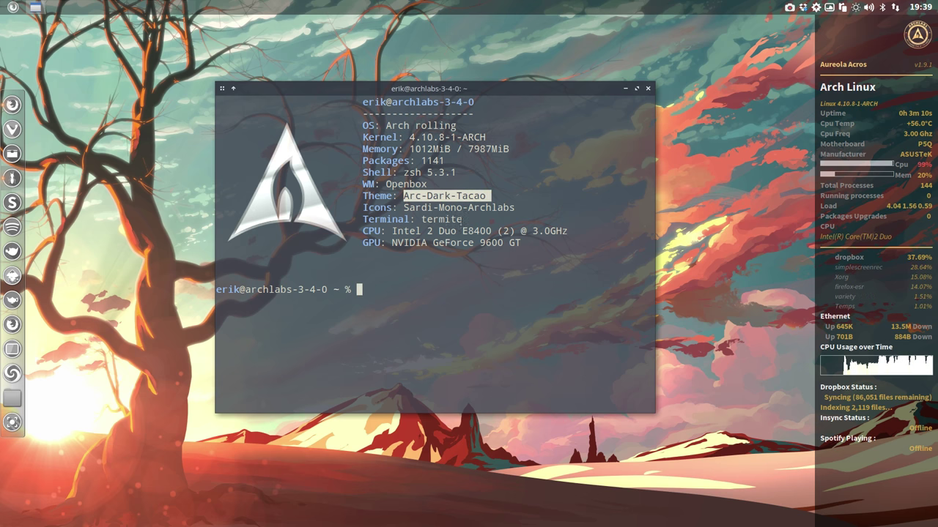
left_click(403, 208)
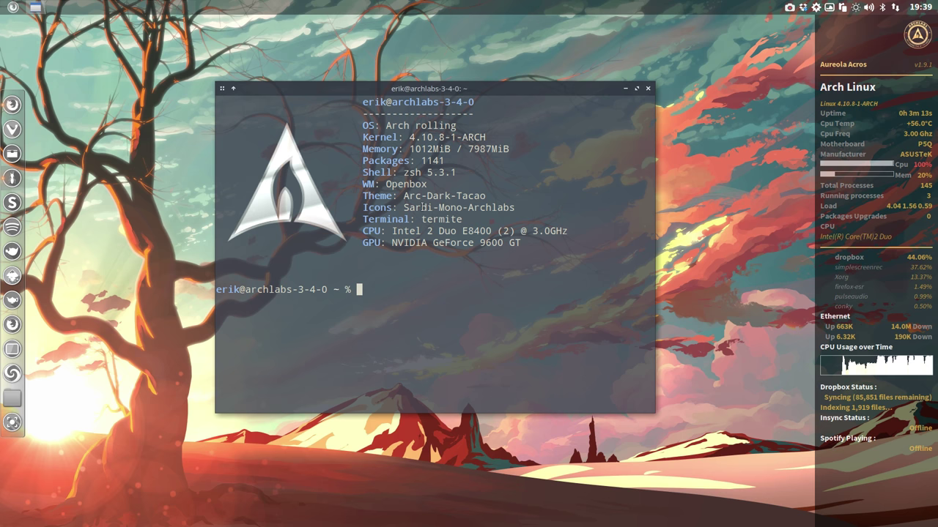
left_click_drag(515, 207, 410, 206)
left_click(432, 219)
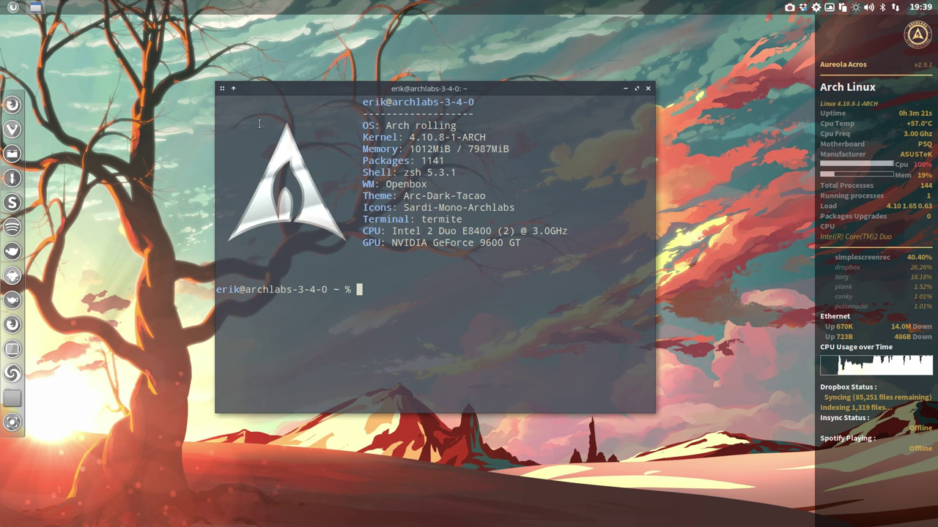
- Close the terminal, reopen it with Ctrl+Alt+T, move it right and down, then close it
left_click(648, 89)
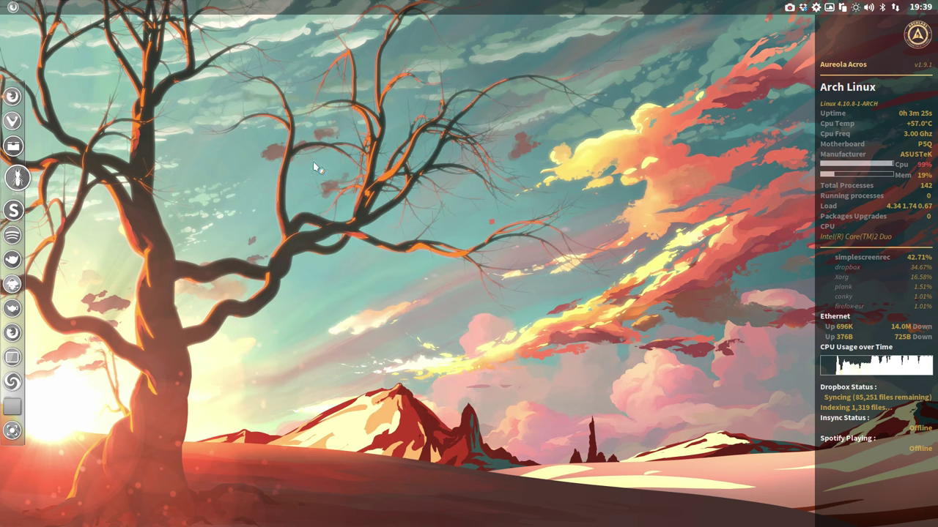
key("ctrl+alt+t")
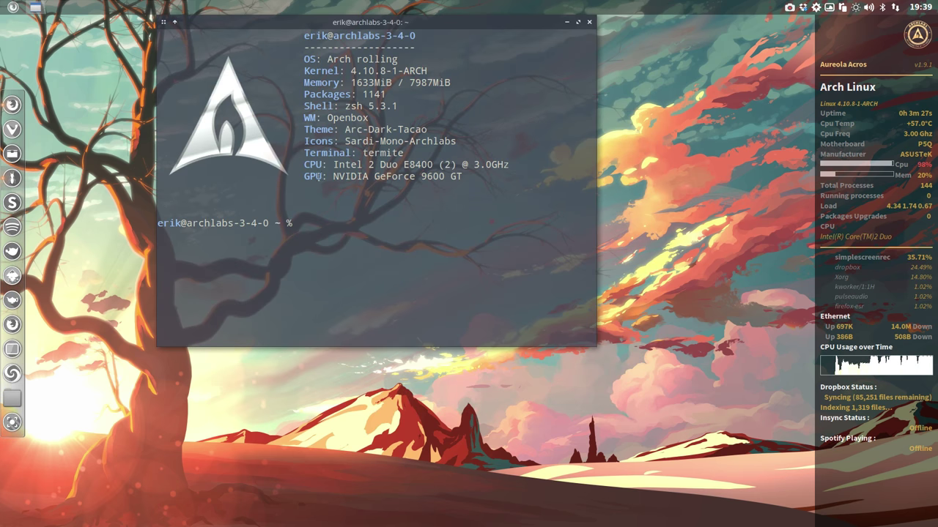
left_click_drag(454, 25, 532, 48)
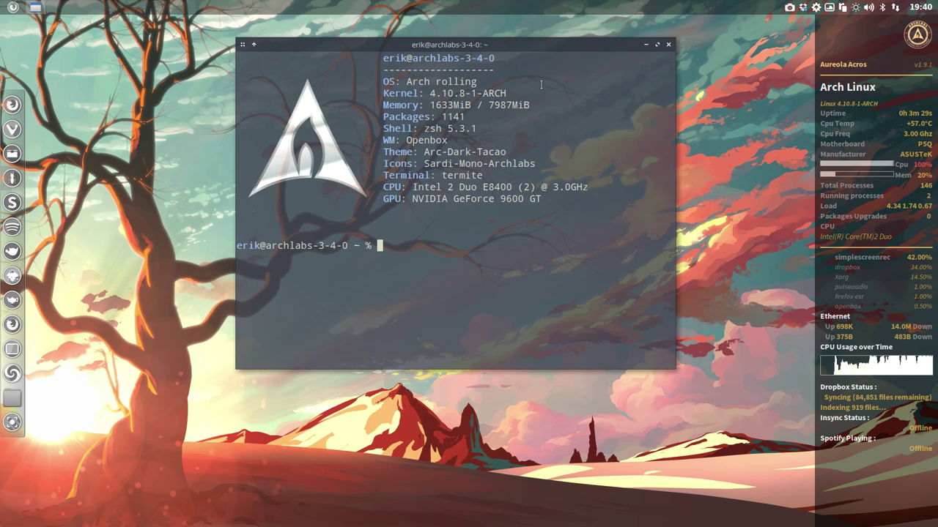
left_click(668, 45)
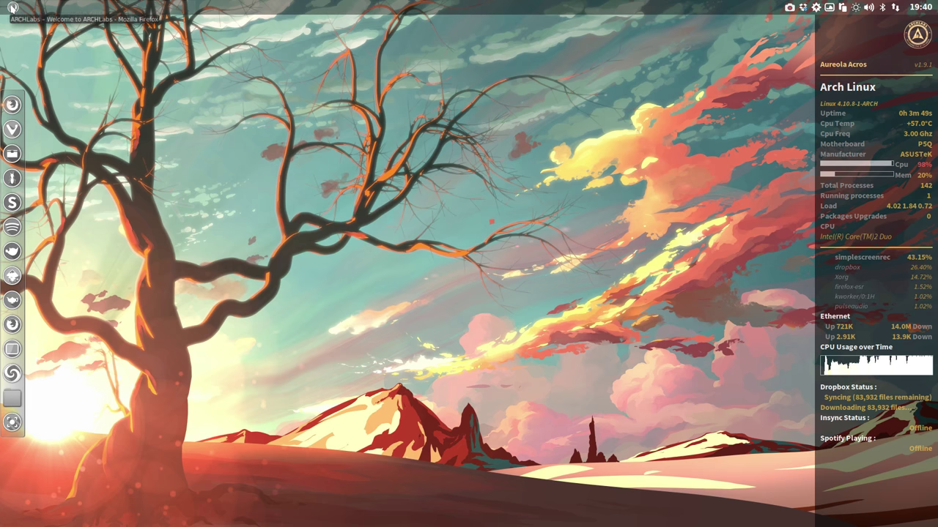
- Launch the browser on the ArchLabs blog and highlight its web address
left_click(11, 9)
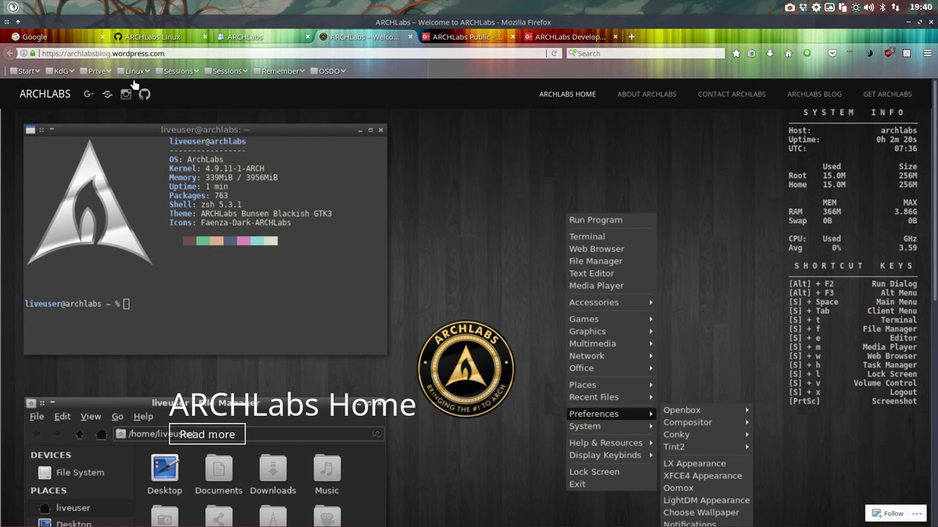
left_click_drag(173, 53, 47, 53)
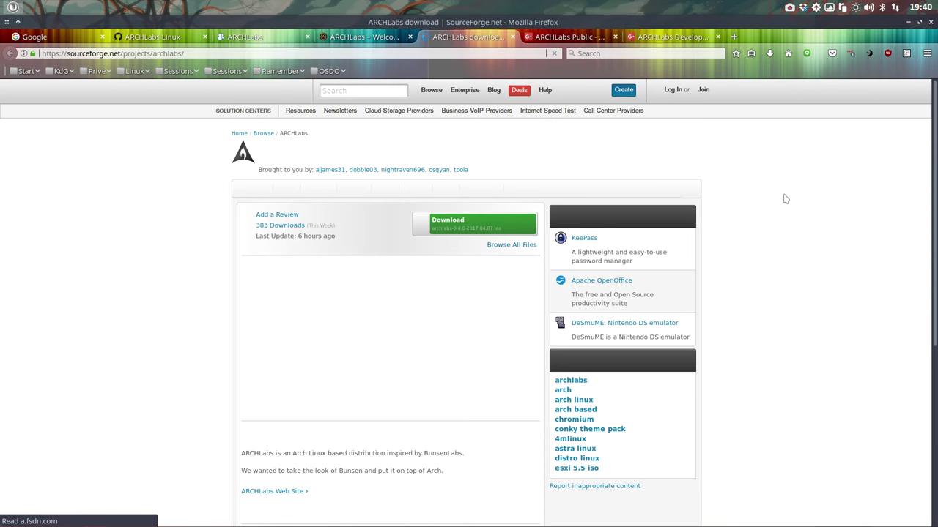
- Browse SourceForge's ARCHLabs folder of three ISO images, then switch to the ArchLabs forum index tab
left_click(503, 246)
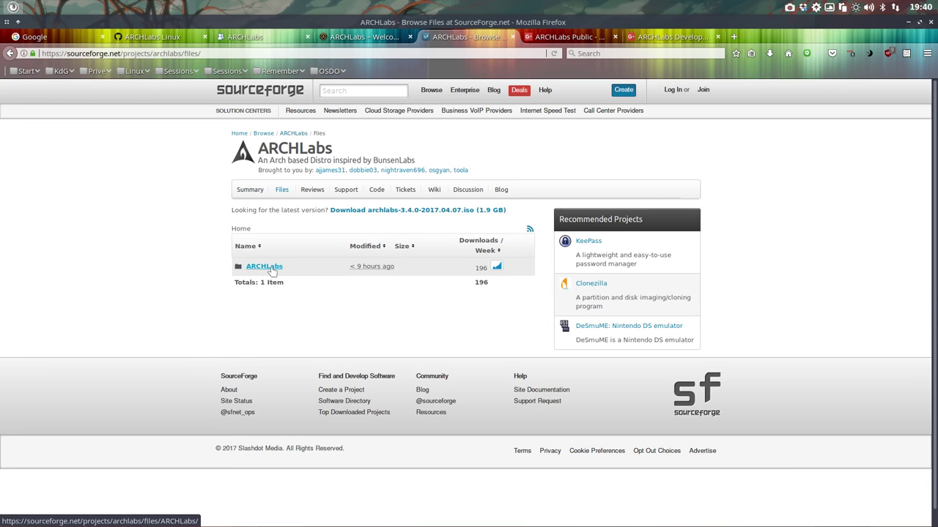
left_click(269, 268)
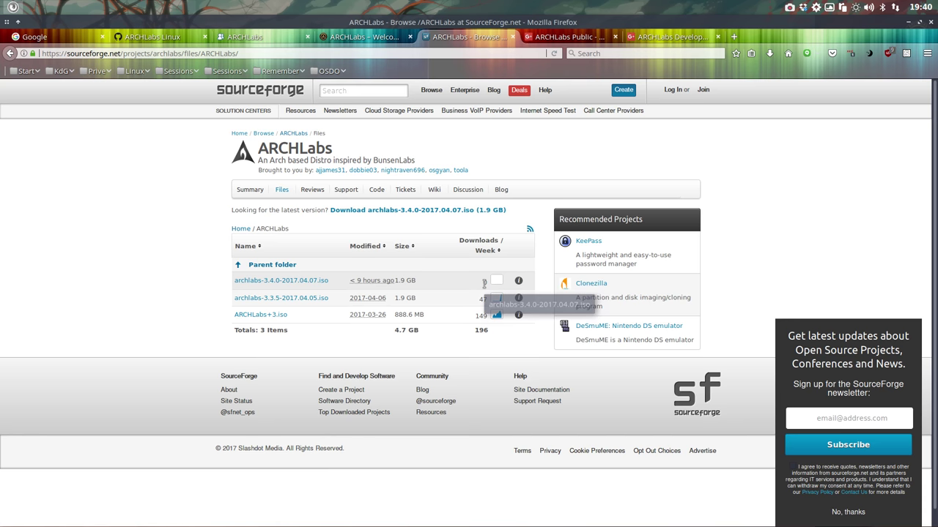
left_click(366, 43)
left_click(279, 38)
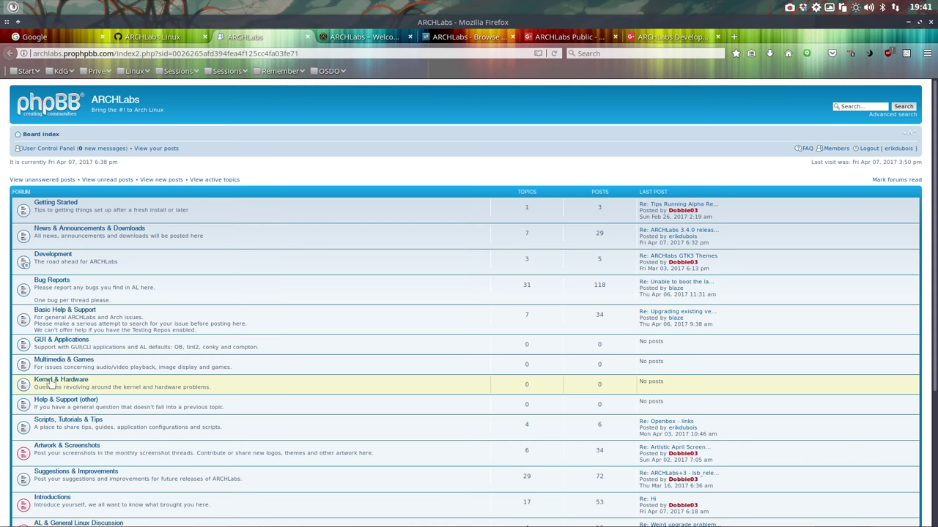
- Open the forum's Bug Reports board, go back, then switch to the ARCHLabs Linux GitHub tab
left_click(53, 283)
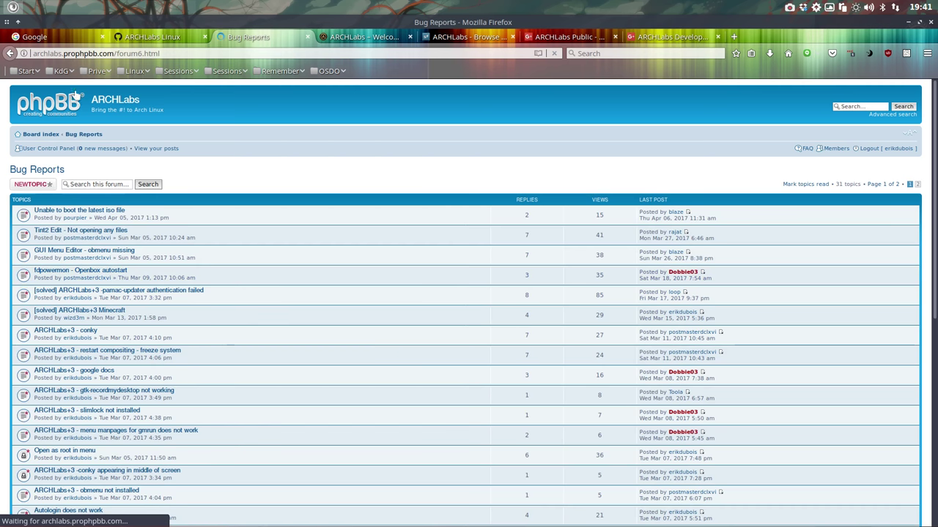
left_click(10, 52)
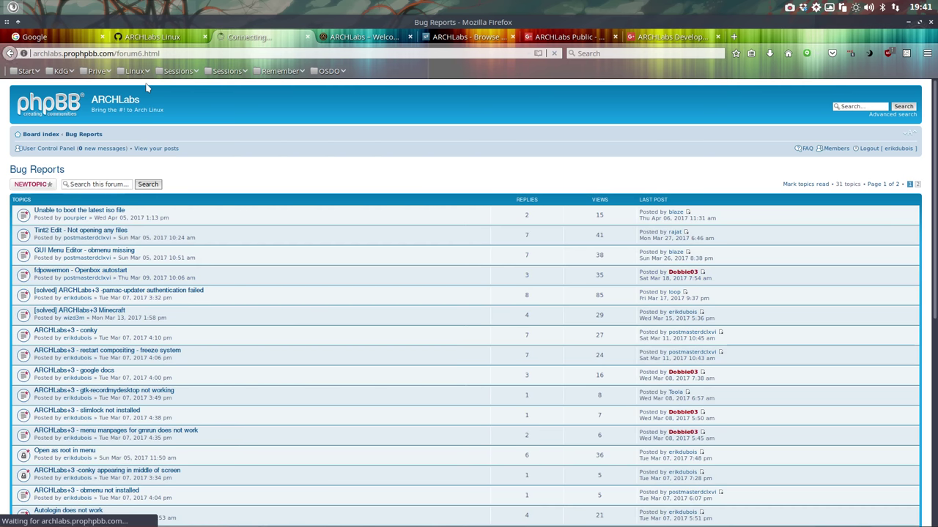
left_click(156, 35)
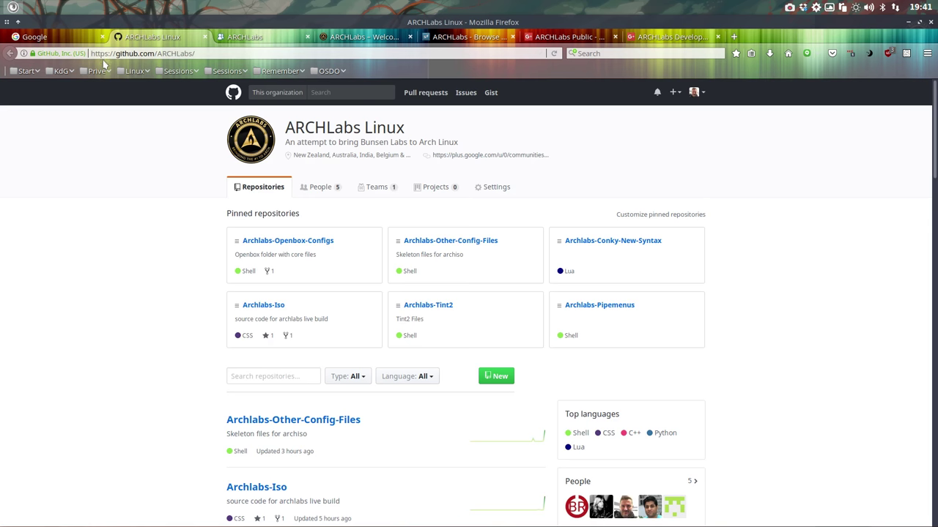
- Highlight the GitHub org address, scroll through its pinned repositories and members, then return to the forum tab
left_click(206, 52)
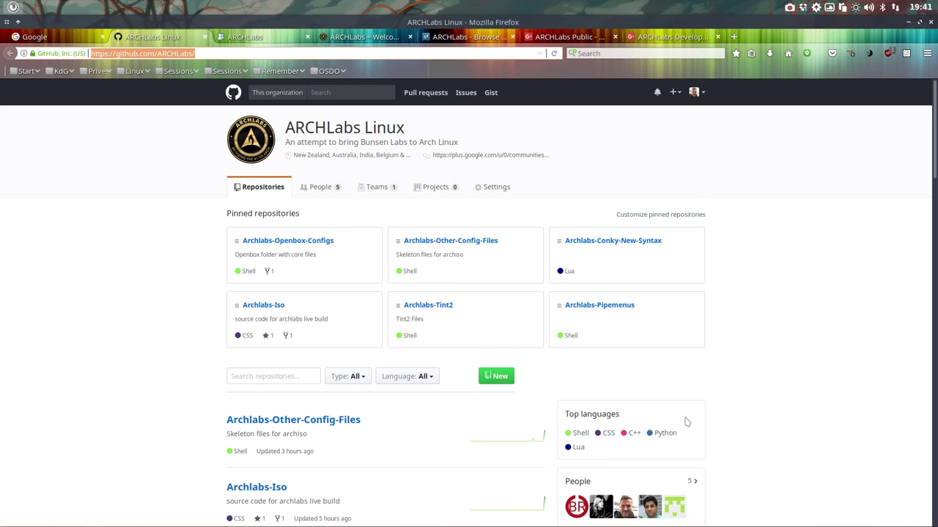
scroll(687, 422, "down", 1)
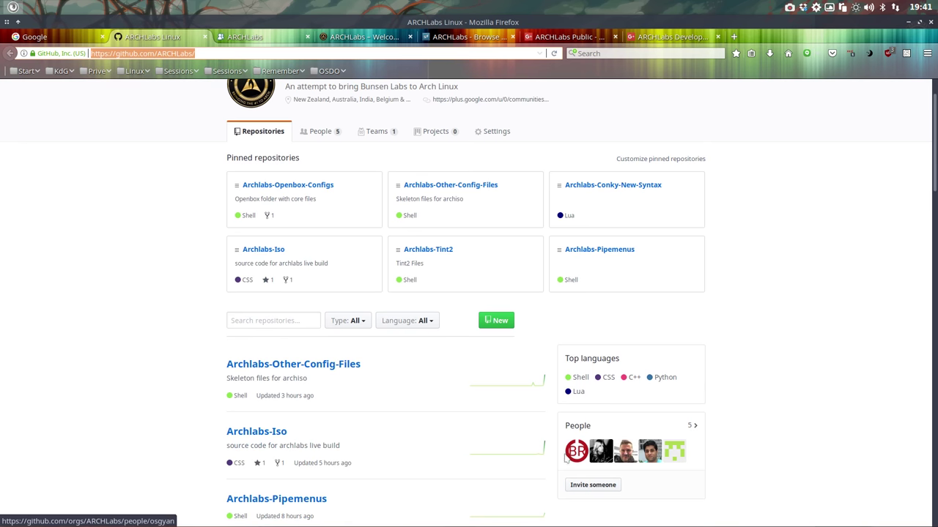
scroll(176, 301, "up", 1)
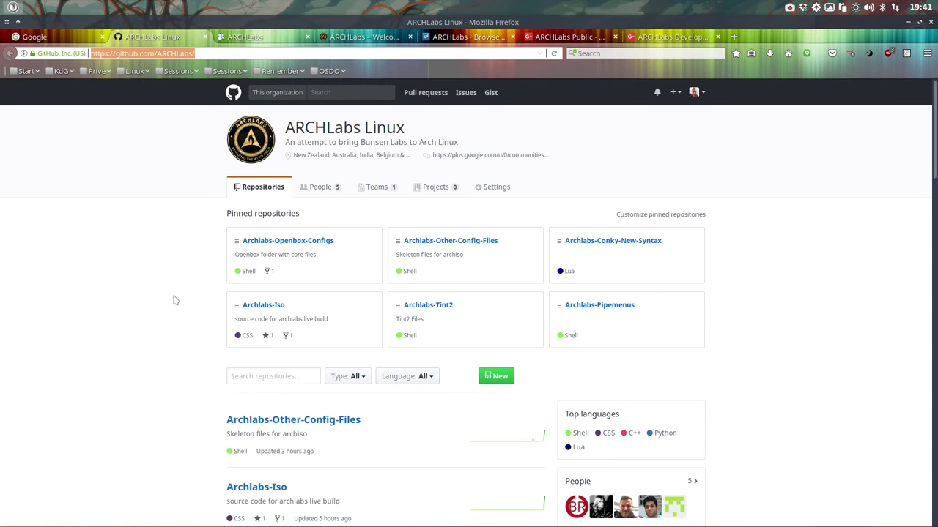
left_click(253, 37)
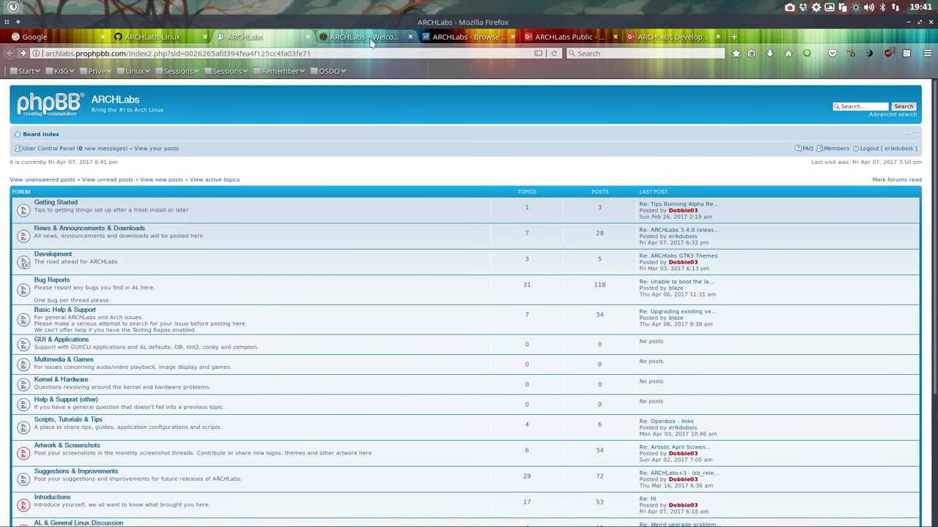
- Visit the ARCHLabs Public and Development Google+ community tabs, highlight the heading, and close Firefox
left_click(341, 40)
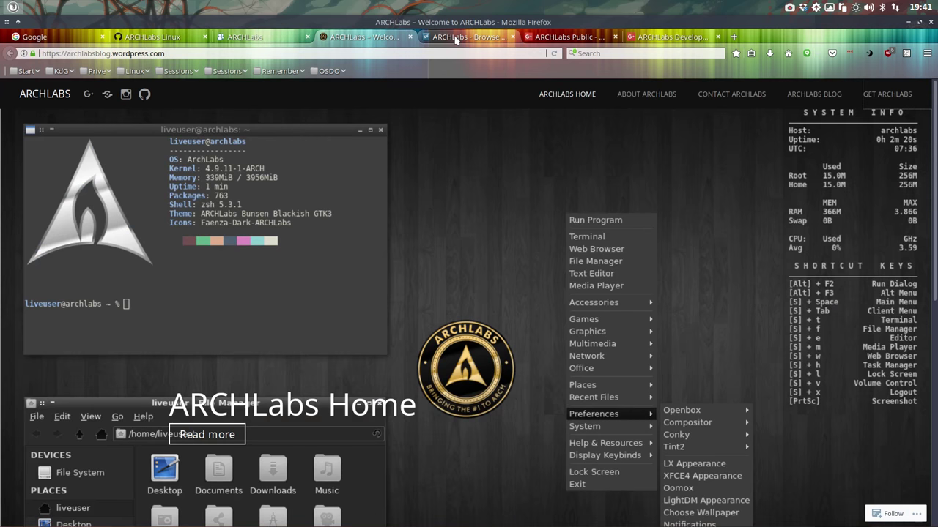
left_click(547, 38)
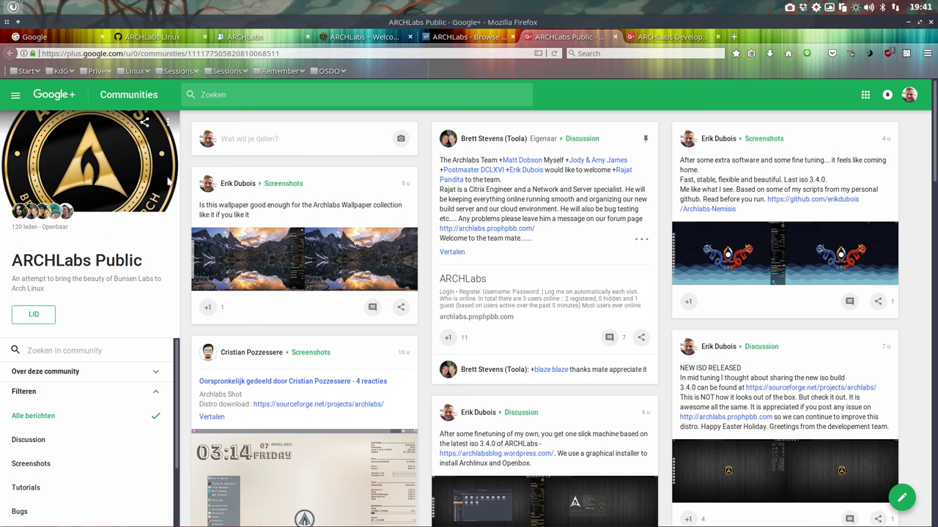
left_click(675, 37)
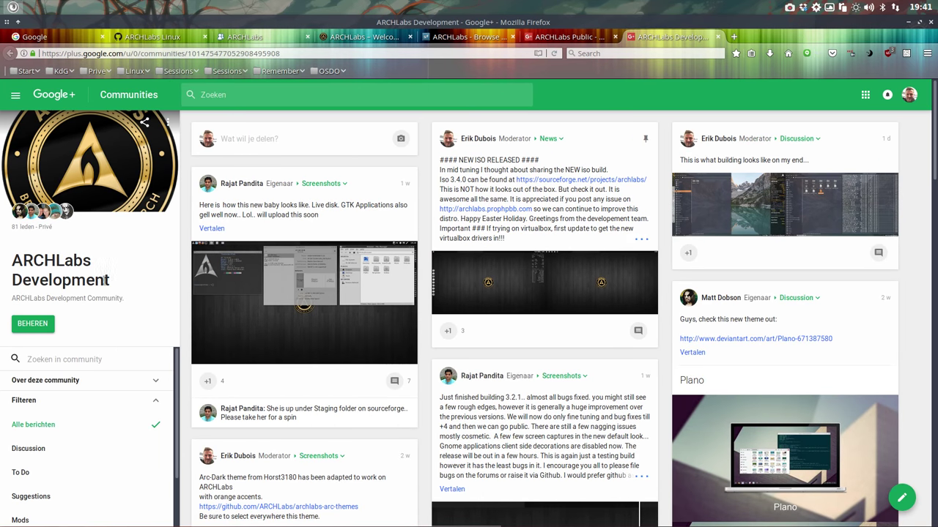
left_click_drag(104, 281, 27, 281)
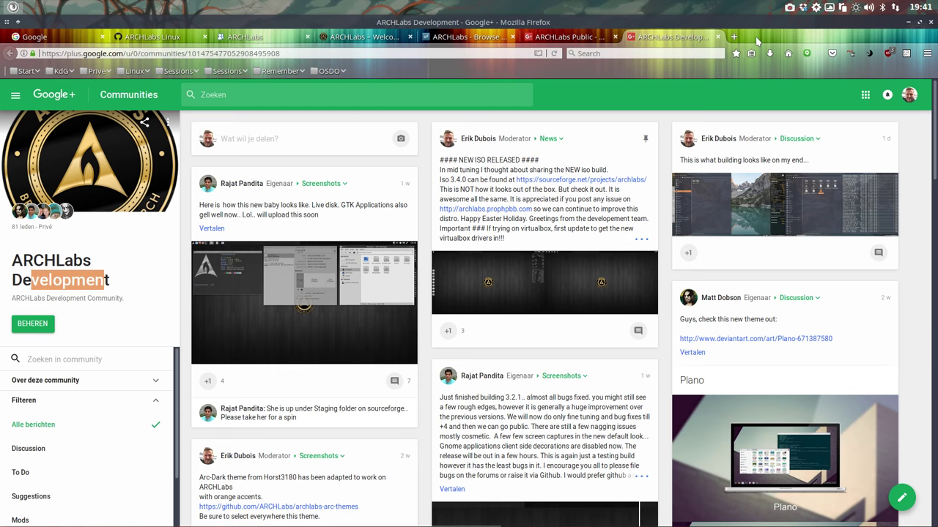
left_click(920, 25)
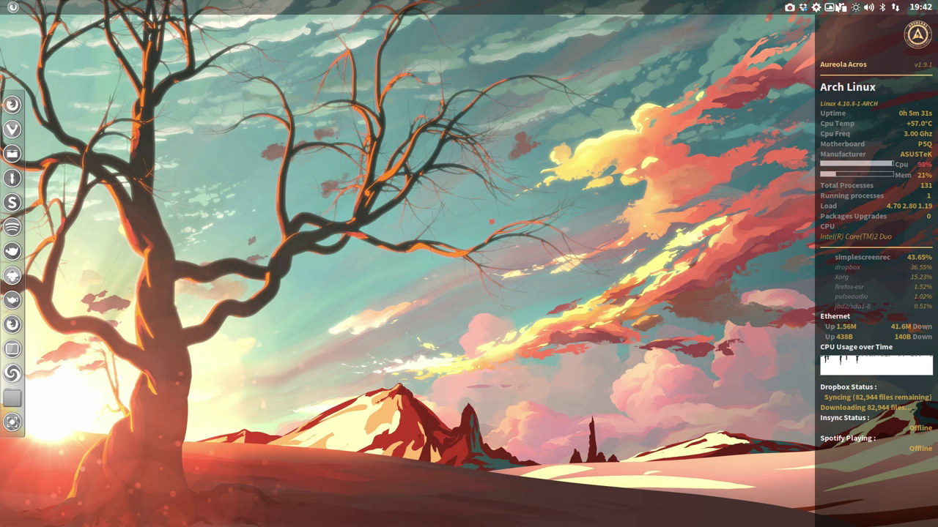
- Open and dismiss the desktop menu a few times and cancel the Run Program prompt
right_click(285, 135)
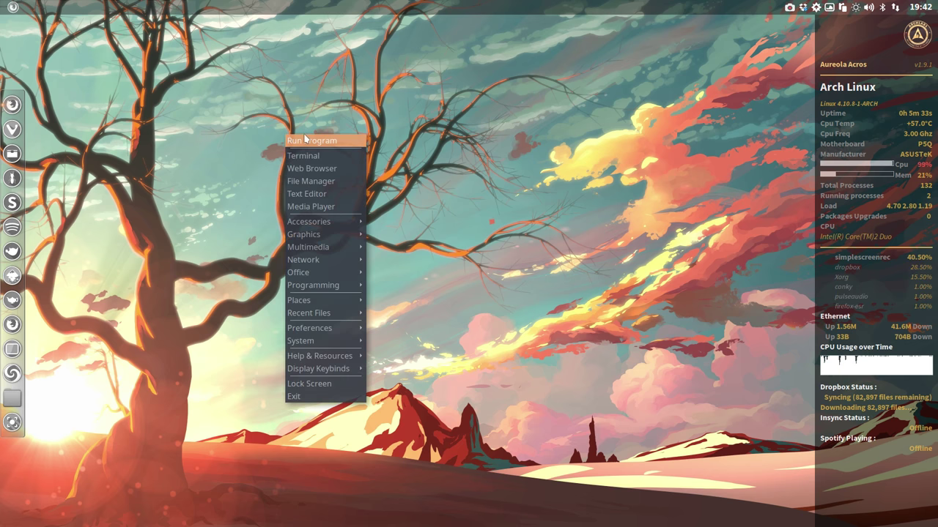
left_click(247, 112)
right_click(227, 24)
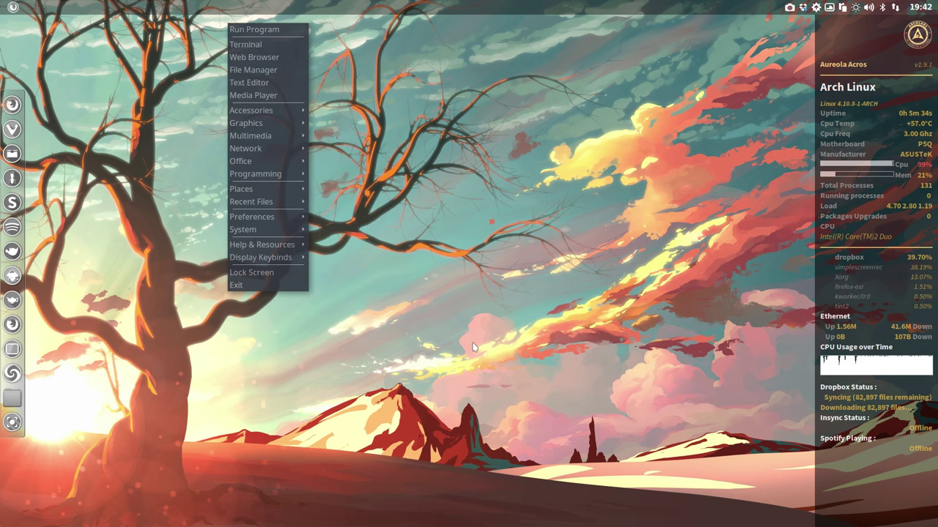
left_click(542, 256)
right_click(388, 221)
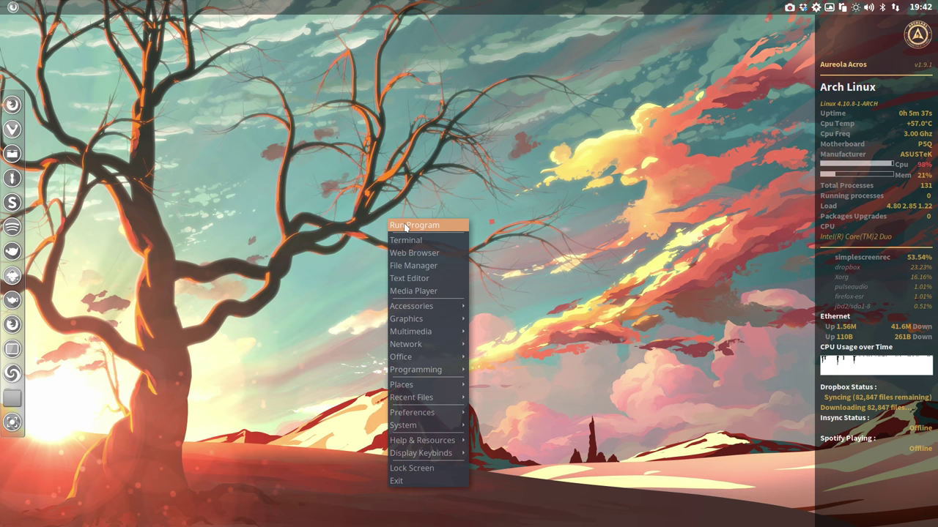
left_click(405, 226)
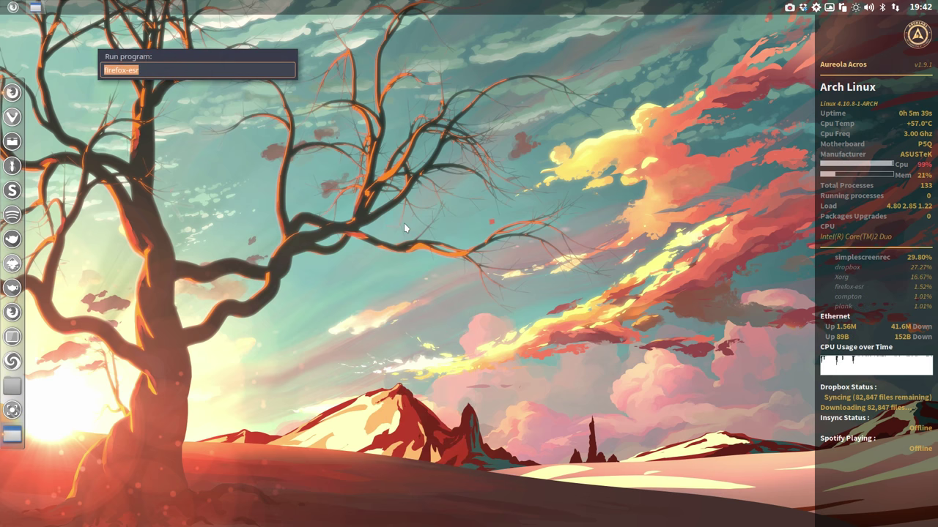
key("Escape")
- Launch Terminal and File Manager from the desktop menu, closing each afterwards
right_click(372, 212)
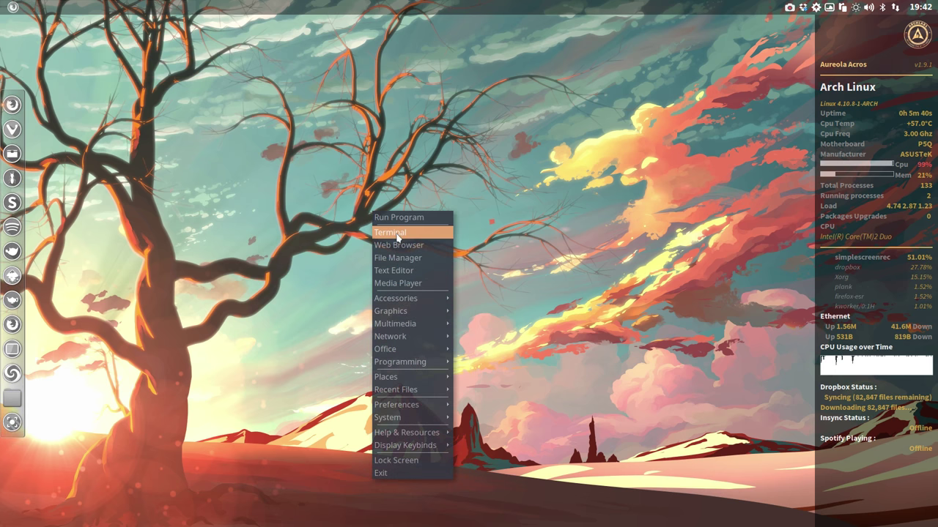
left_click(397, 236)
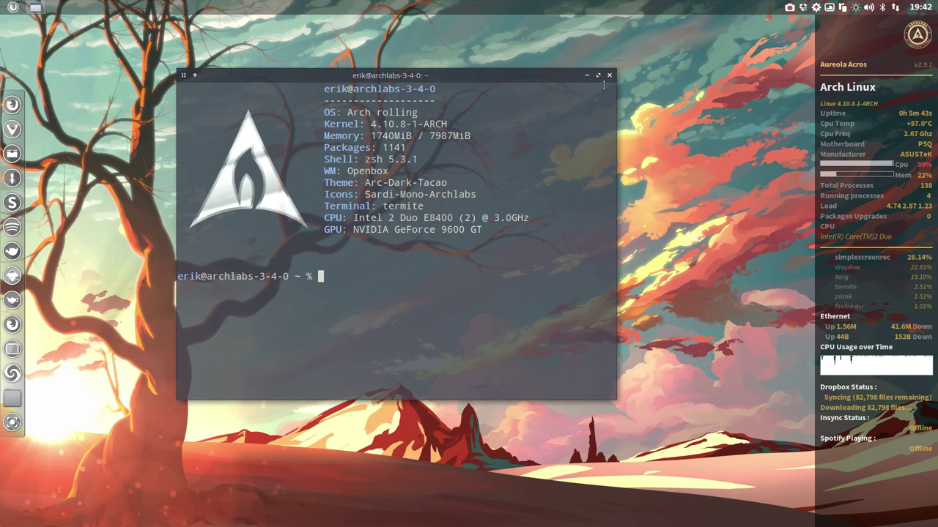
left_click(609, 77)
right_click(450, 172)
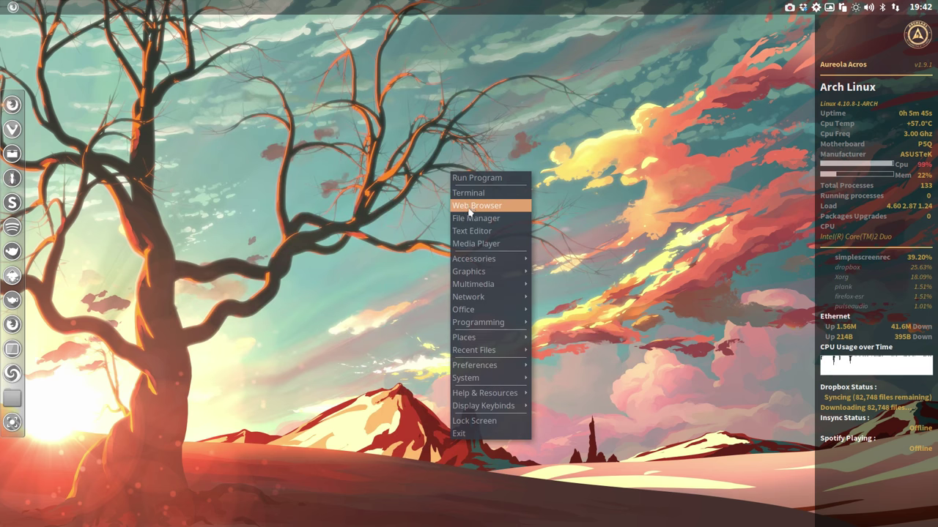
left_click(478, 218)
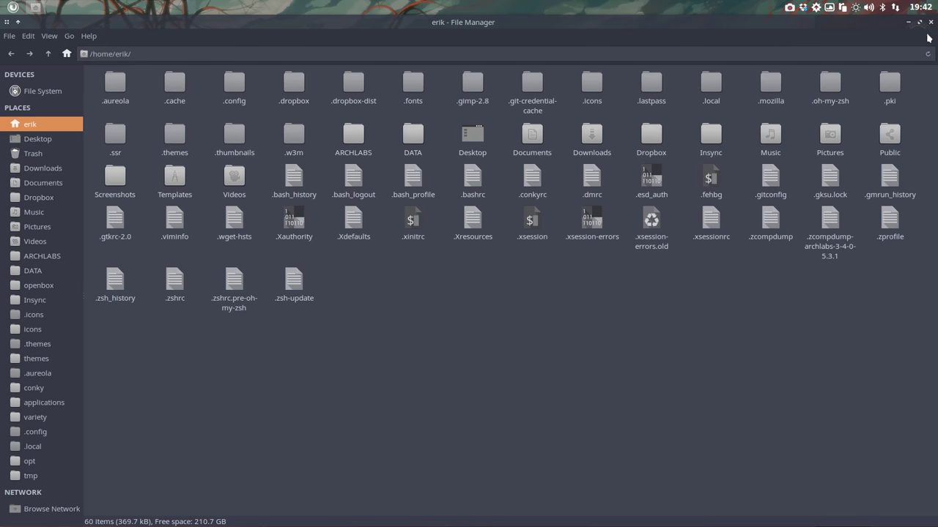
left_click(932, 22)
- Check the Preferred Applications defaults (Firefox, Thunar, termite), including the Utilities tab, then close it
right_click(404, 222)
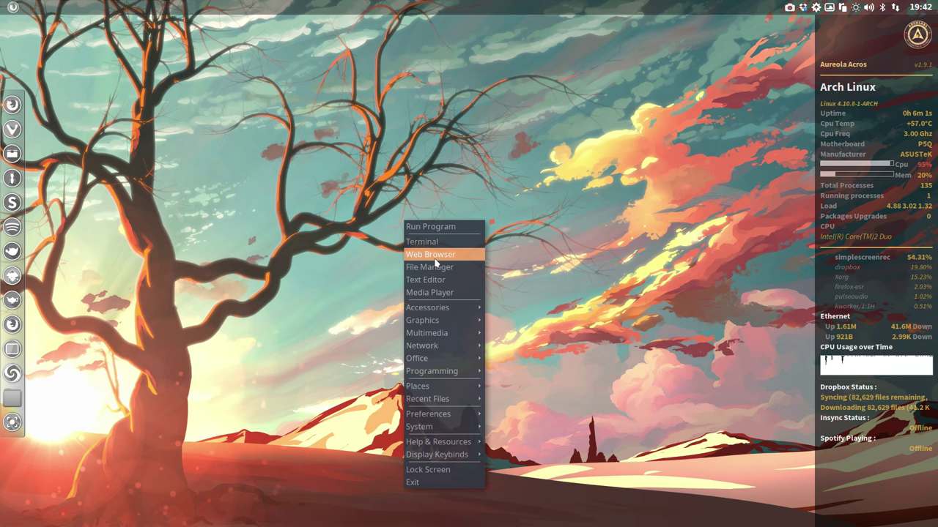
mouse_move(430, 416)
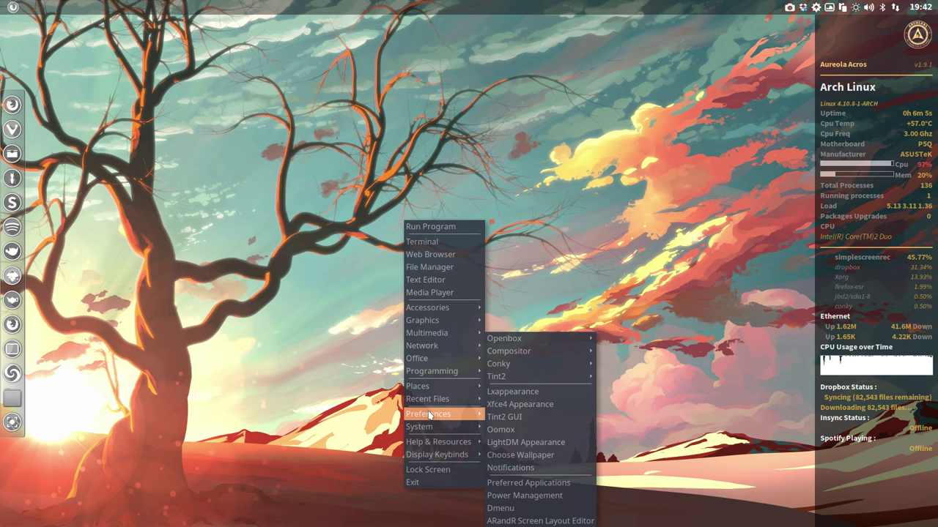
left_click(531, 483)
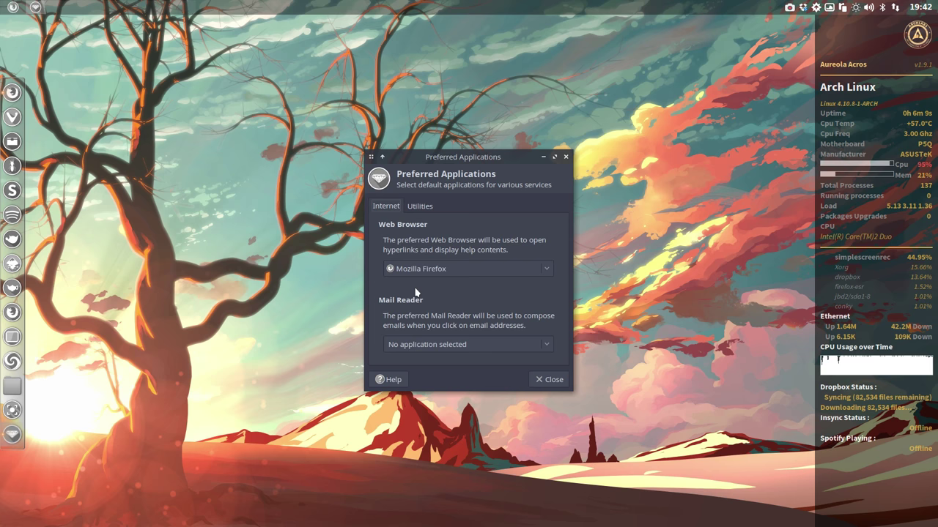
left_click(418, 208)
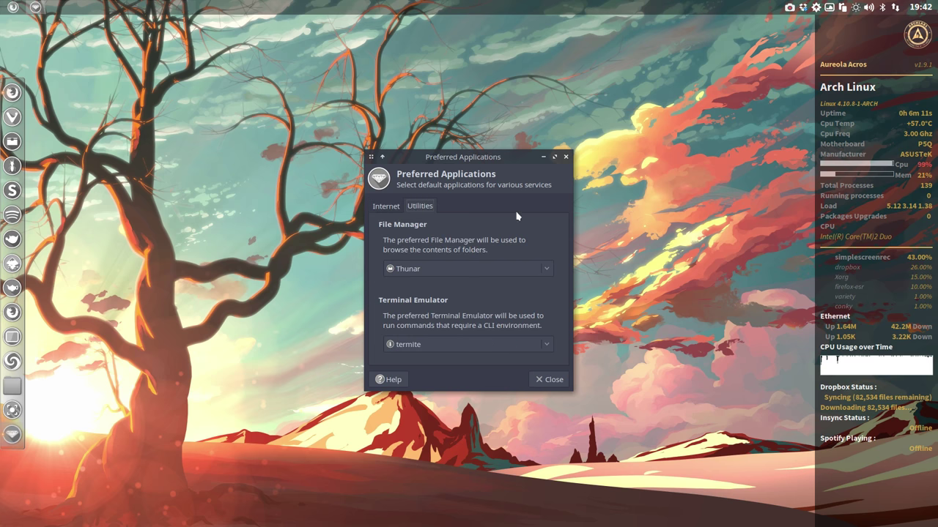
left_click(566, 157)
right_click(309, 118)
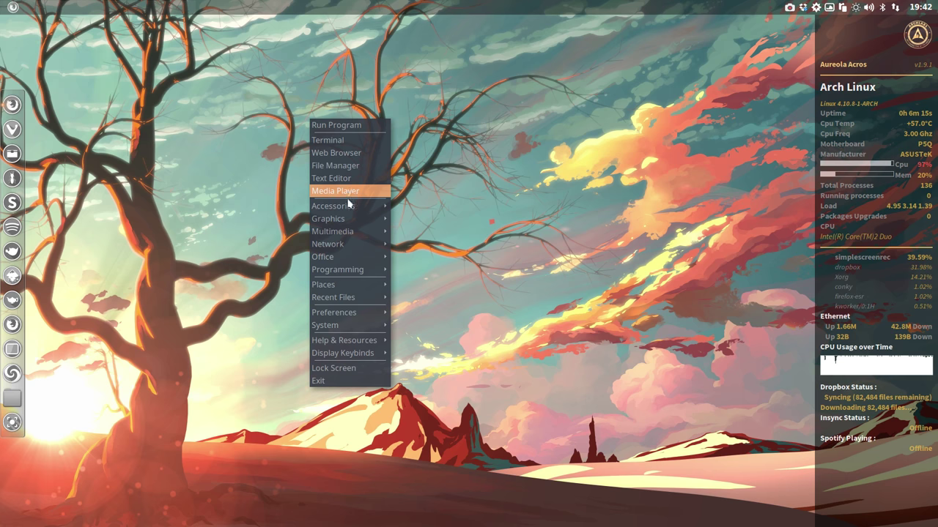
- Browse Accessories, Graphics, Multimedia, Office, Places and Preferences submenus, then open Preferences > Openbox > Edit menu.xml
mouse_move(348, 209)
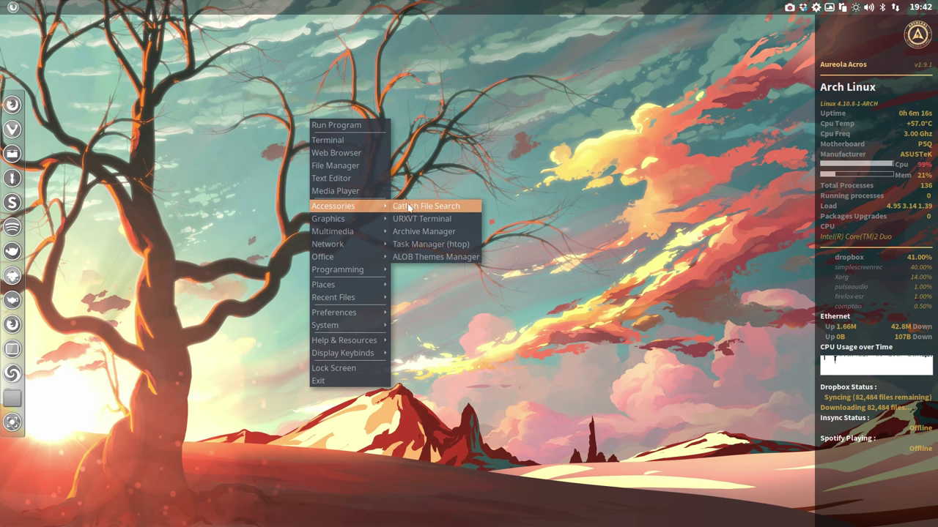
mouse_move(347, 219)
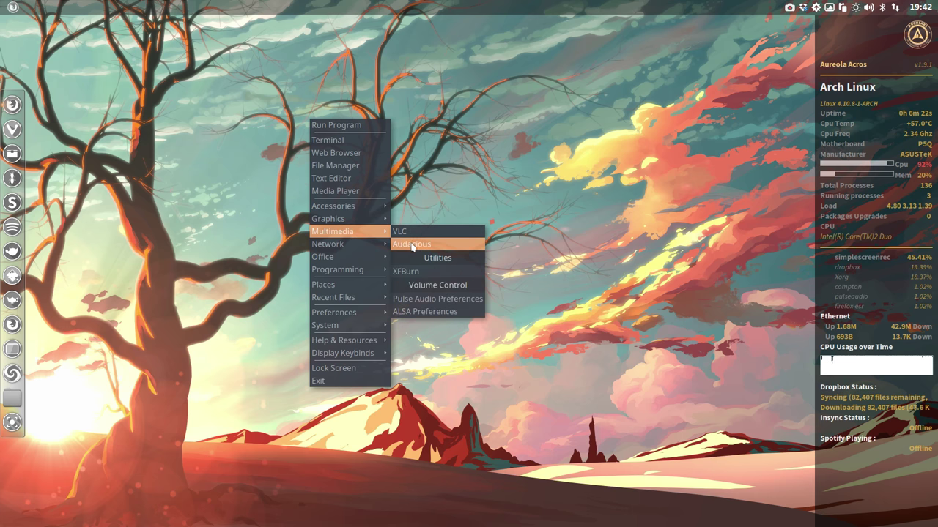
mouse_move(350, 251)
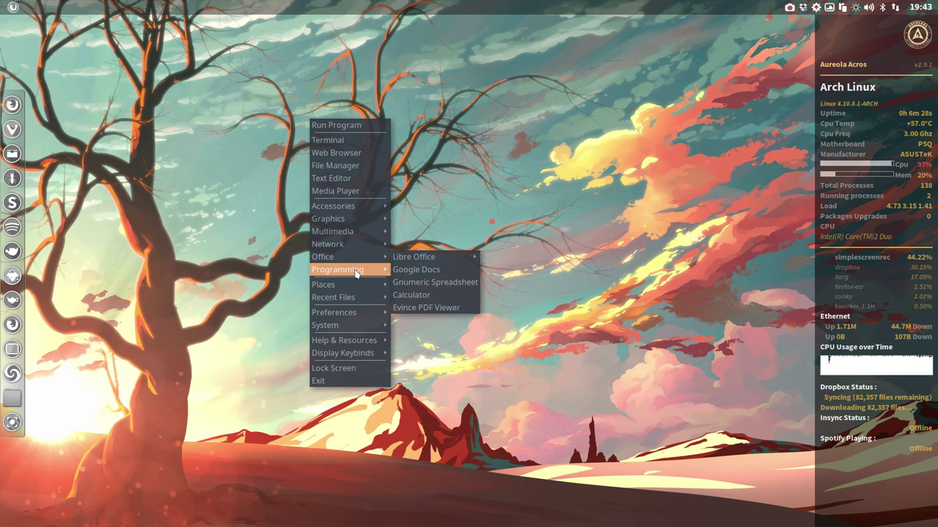
mouse_move(354, 287)
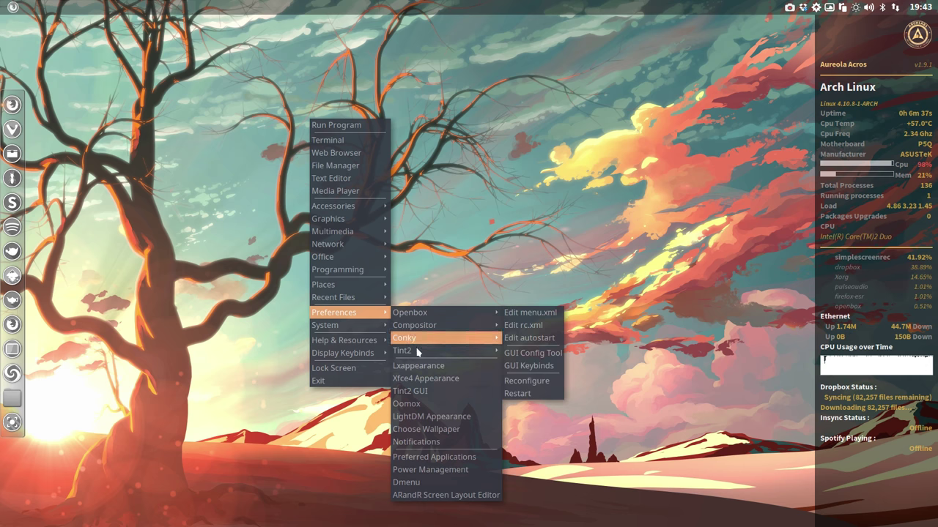
mouse_move(425, 313)
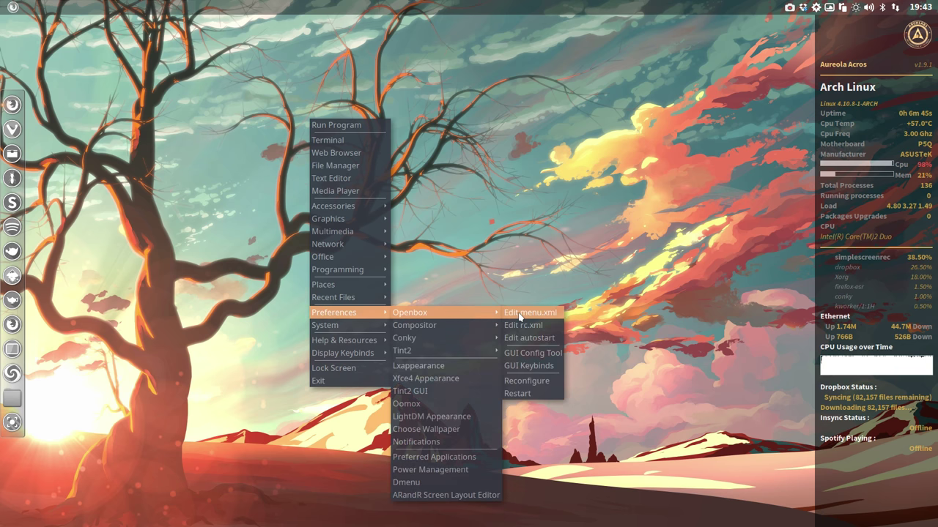
left_click(532, 315)
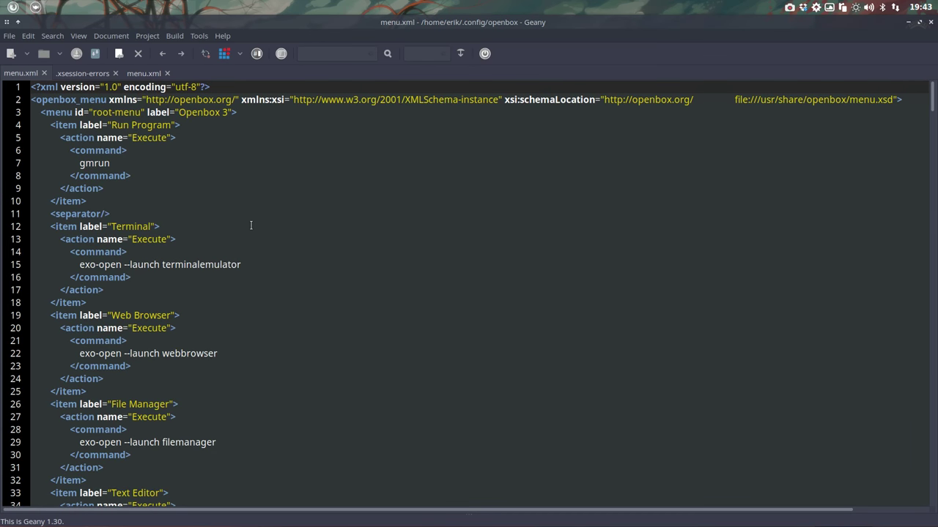
scroll(243, 218, "down", 3)
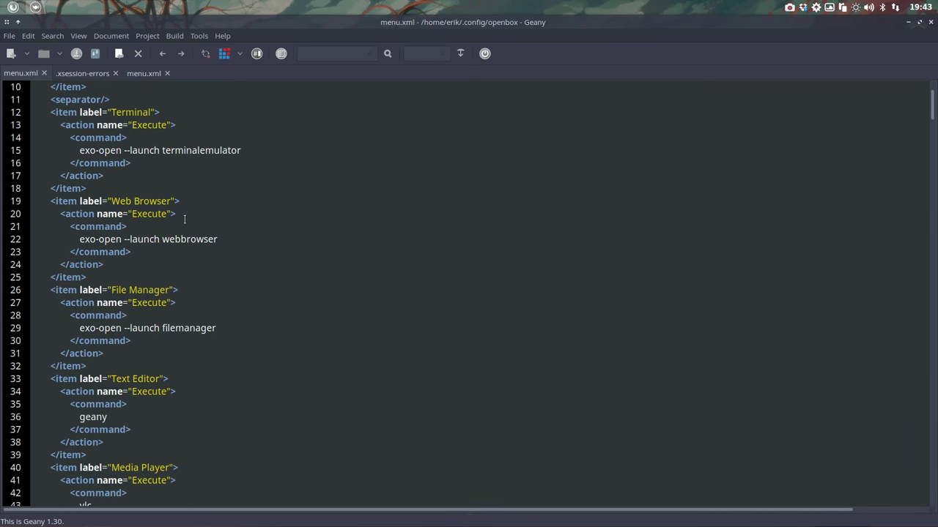
left_click_drag(80, 238, 208, 236)
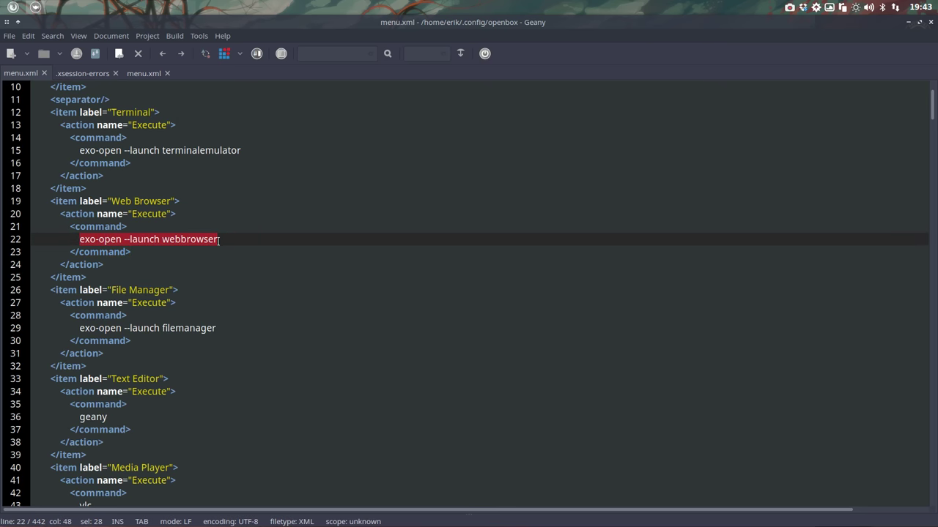
scroll(165, 363, "down", 5)
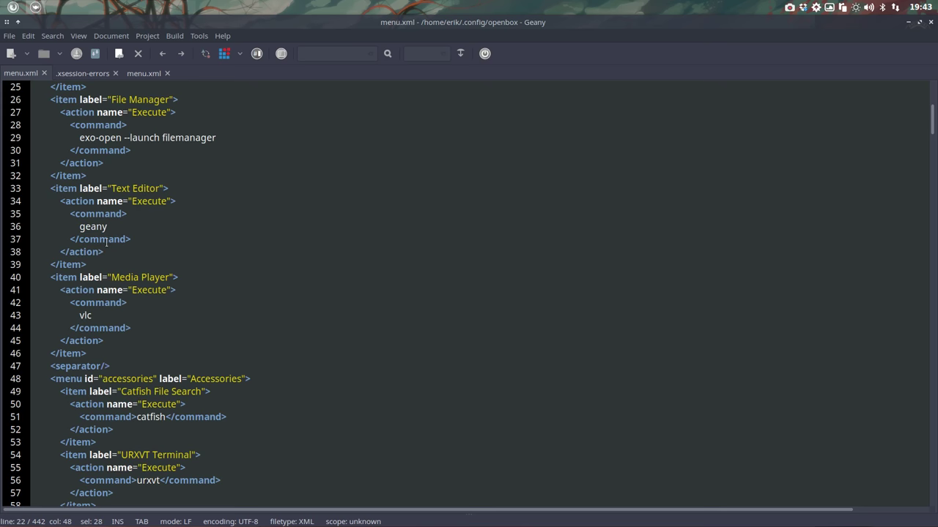
left_click_drag(81, 227, 102, 226)
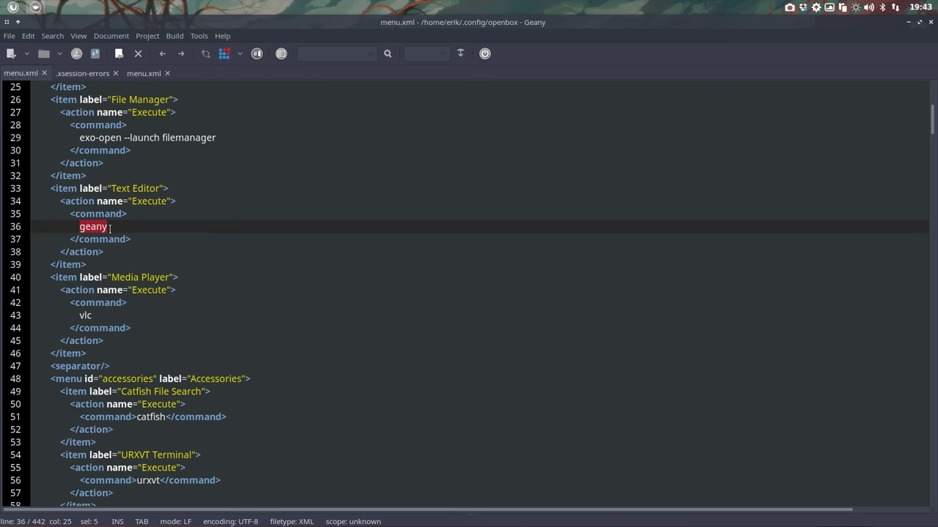
type("subl3")
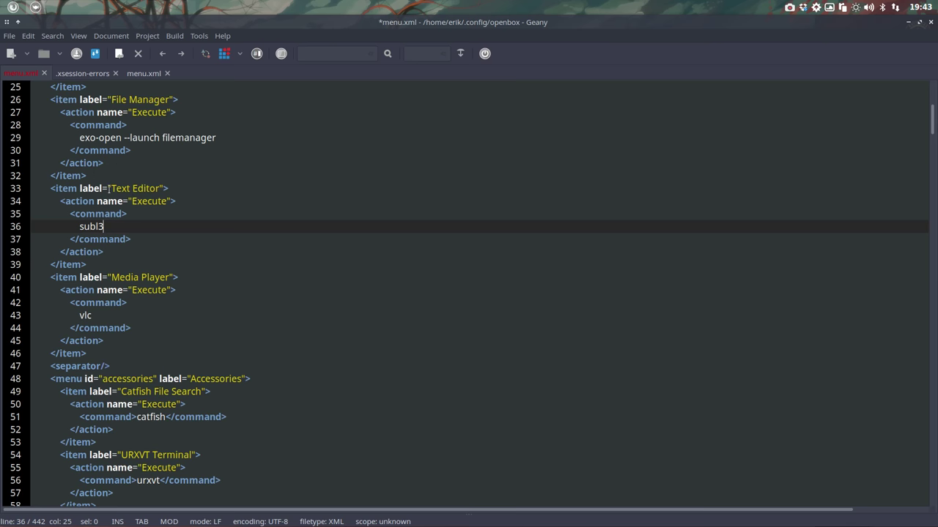
left_click_drag(110, 188, 156, 188)
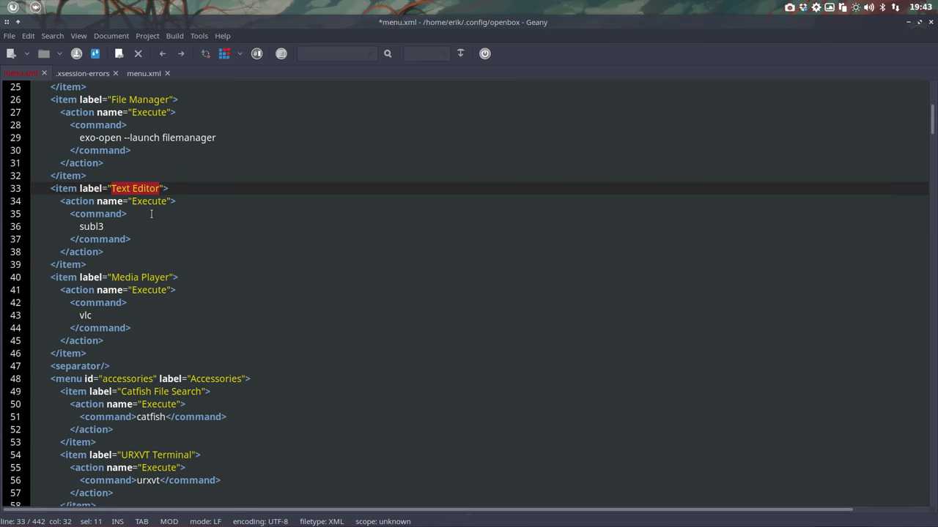
left_click(932, 24)
left_click(470, 317)
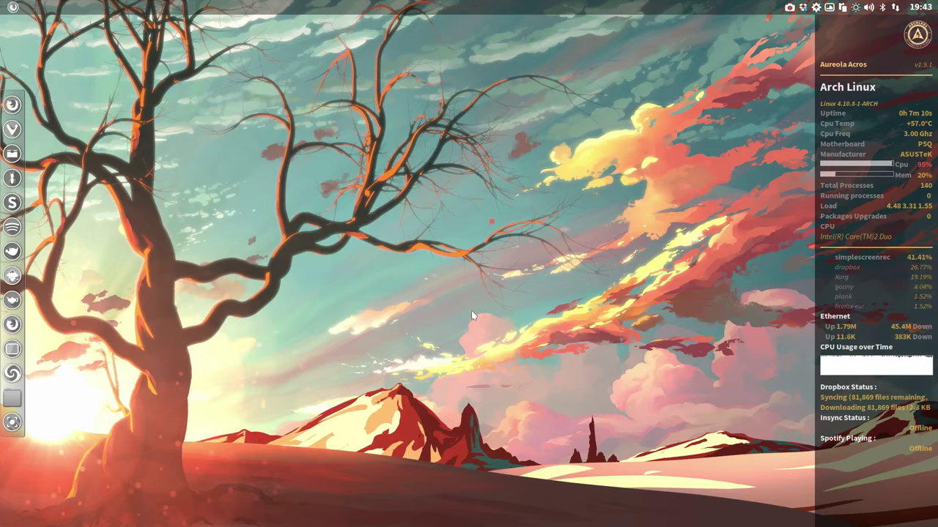
right_click(389, 227)
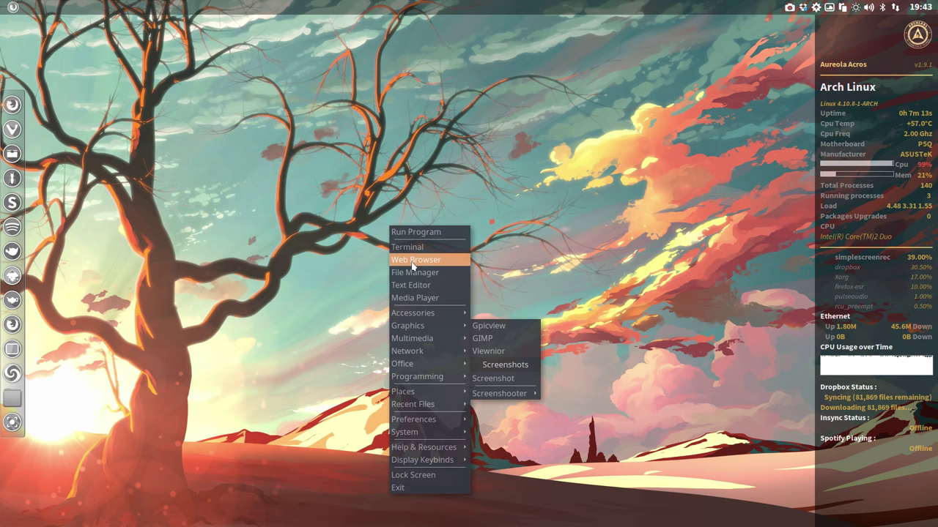
mouse_move(428, 419)
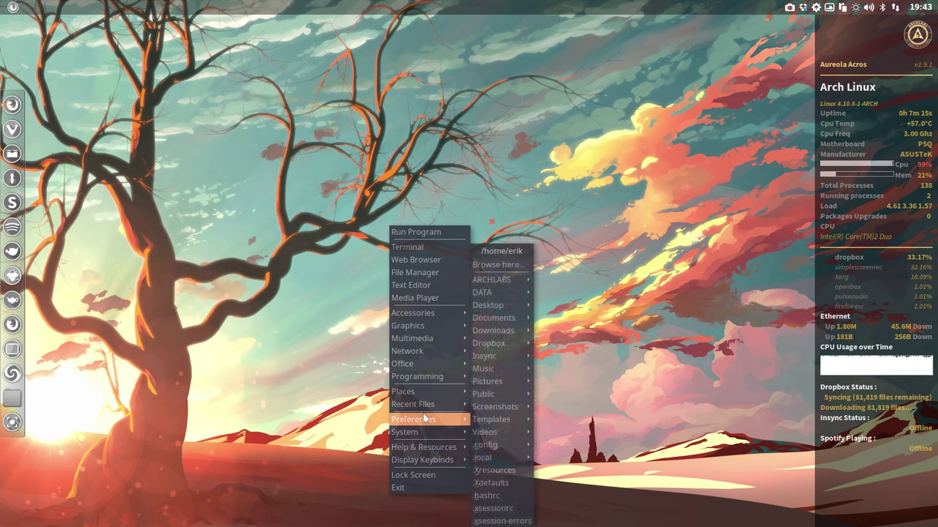
mouse_move(528, 343)
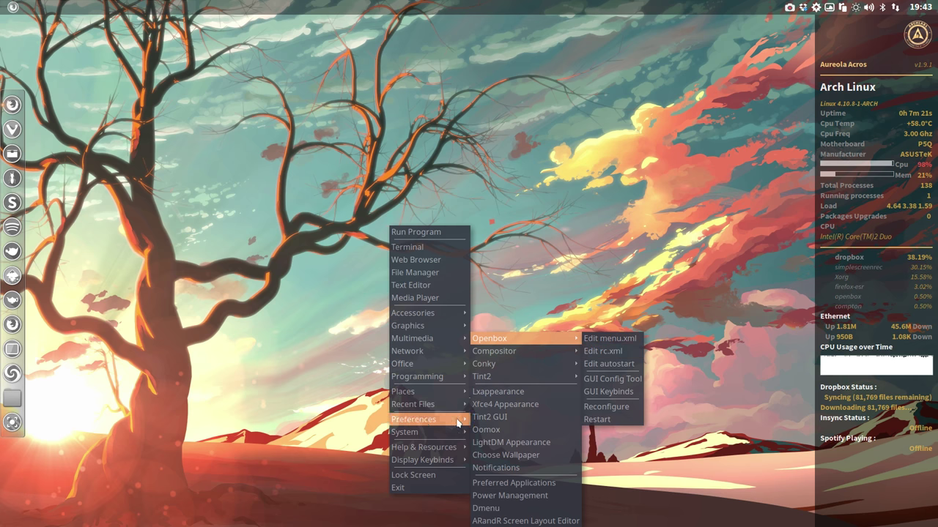
mouse_move(437, 460)
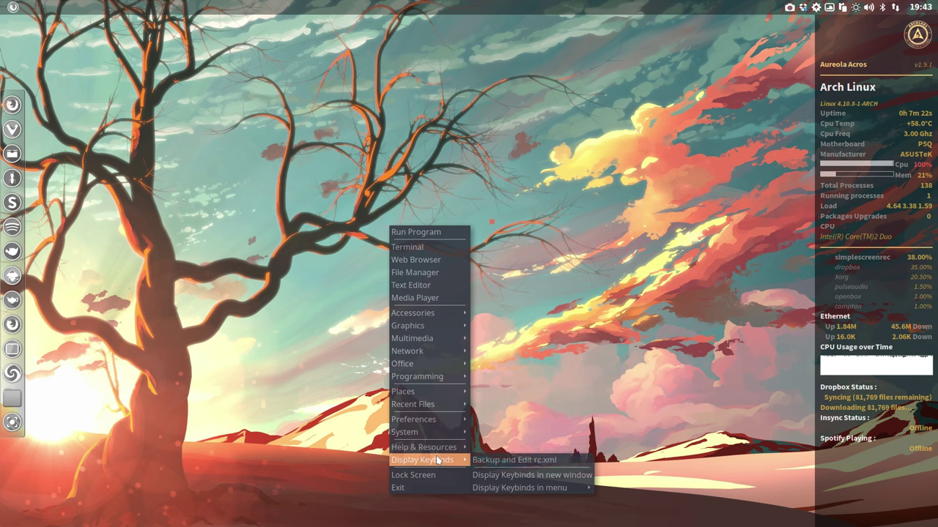
left_click(523, 476)
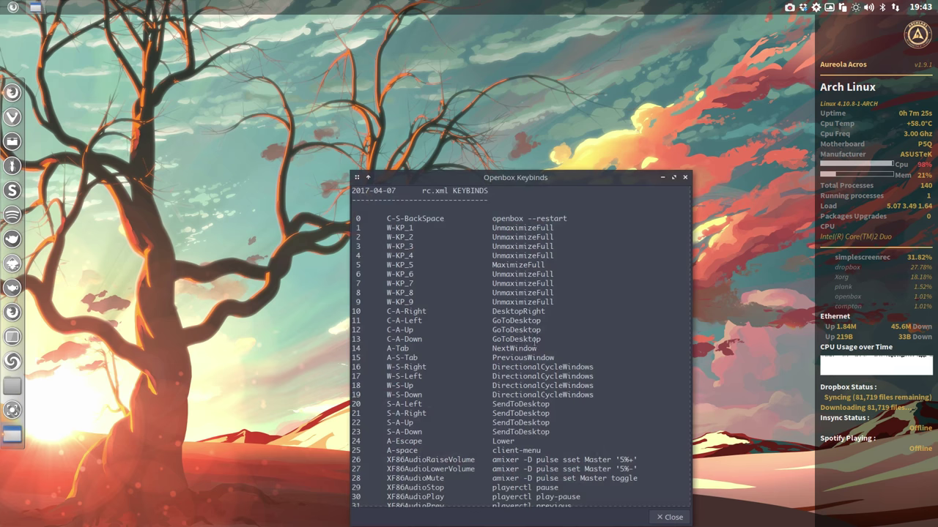
left_click_drag(524, 178, 368, 43)
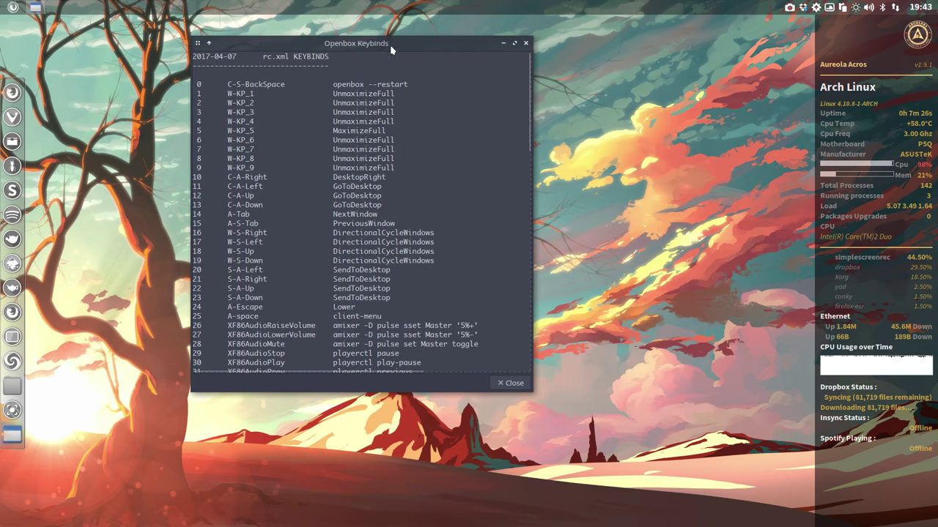
left_click(515, 46)
scroll(287, 191, "down", 10)
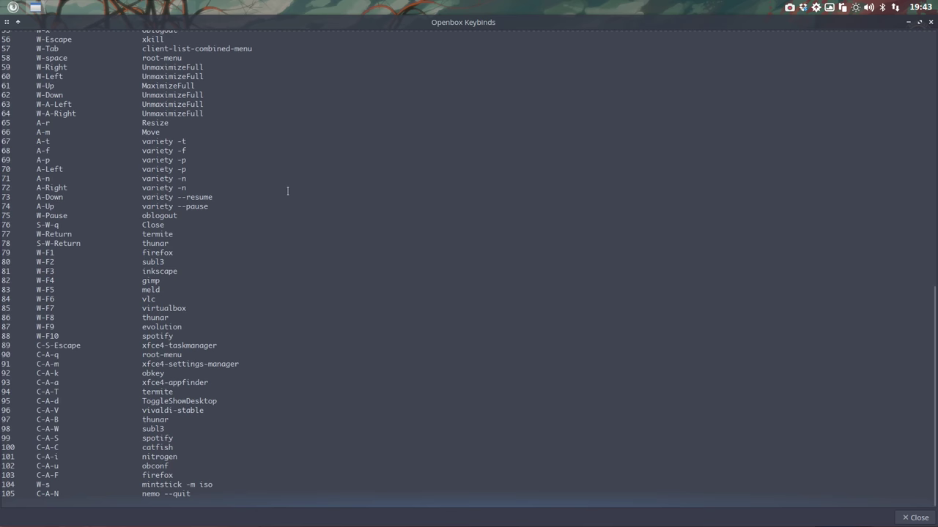
scroll(287, 191, "up", 10)
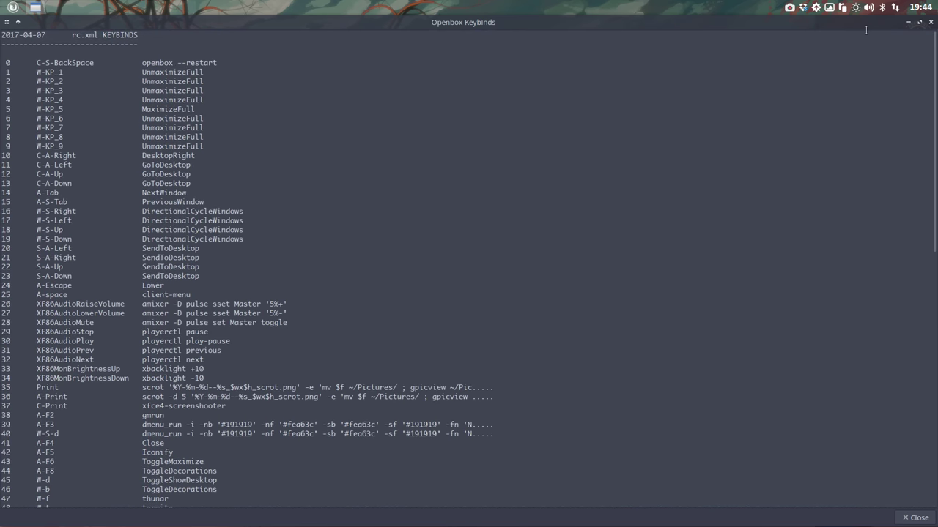
left_click(931, 25)
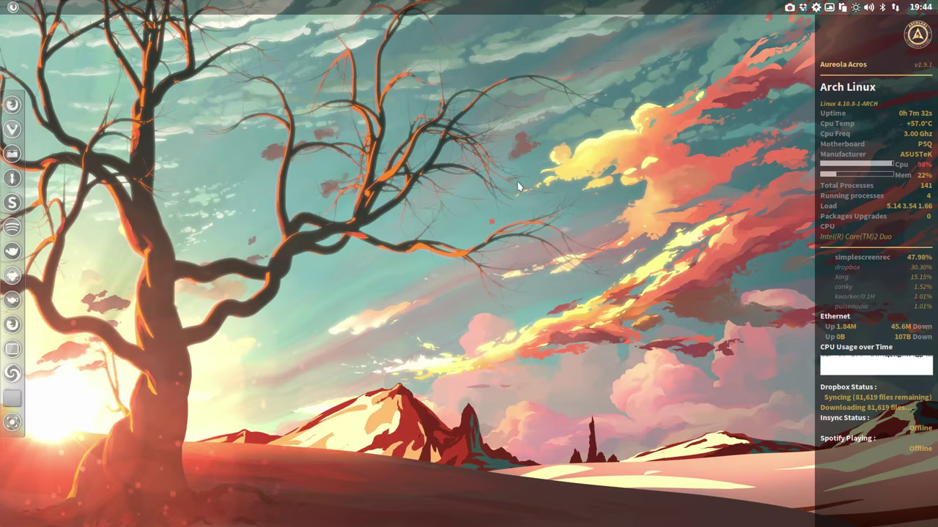
- Show Display Keybinds > Display Keybinds in menu and expand every More... list, twice over
right_click(347, 183)
mouse_move(406, 409)
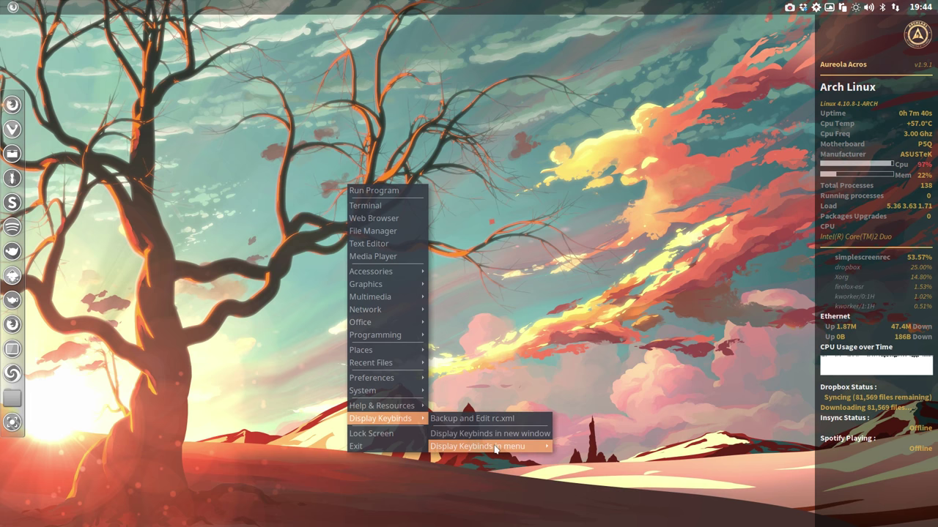
mouse_move(495, 448)
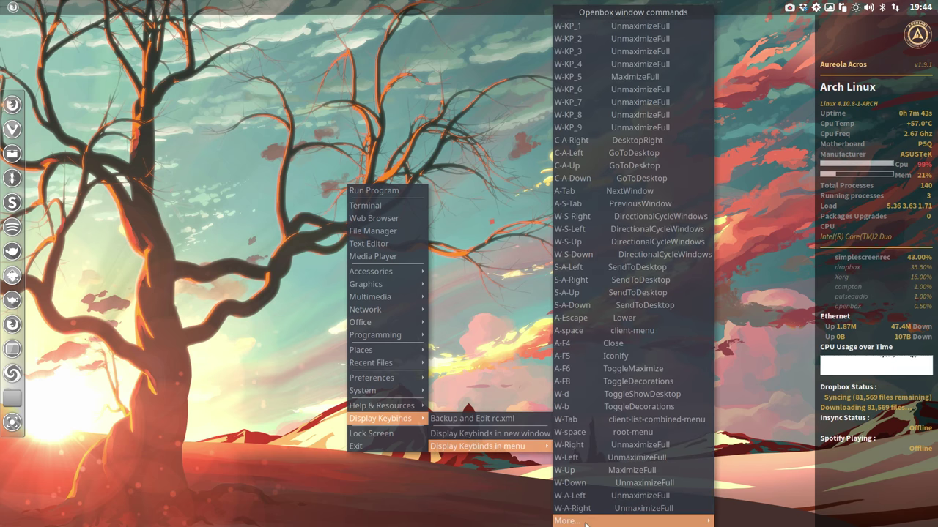
mouse_move(585, 522)
mouse_move(740, 522)
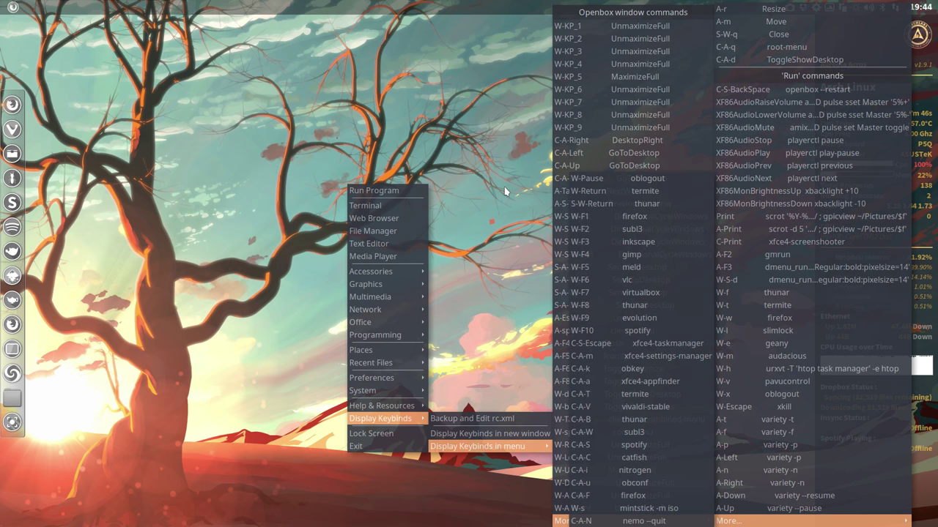
left_click(399, 401)
right_click(79, 181)
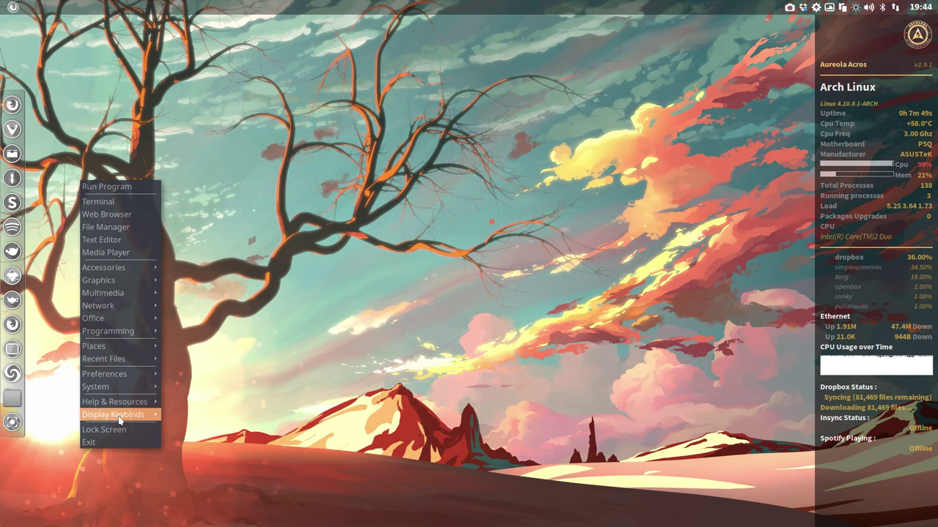
mouse_move(120, 419)
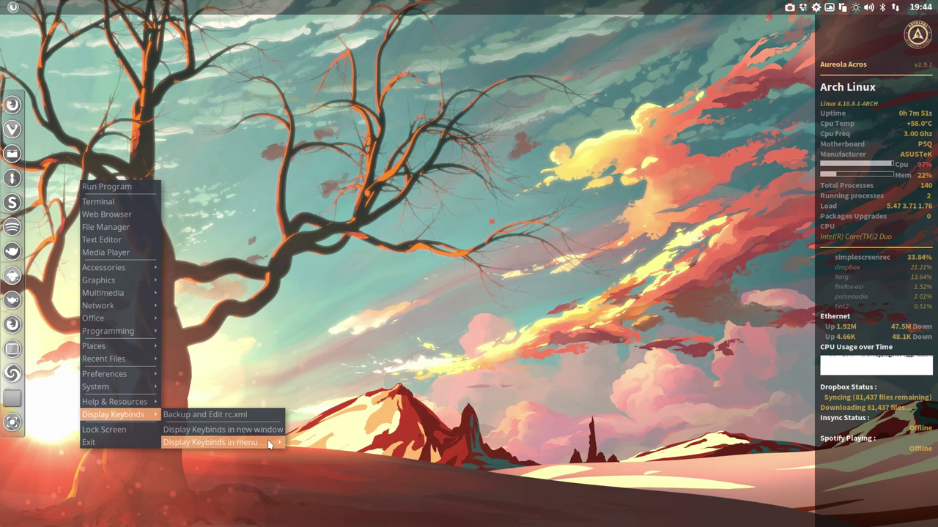
mouse_move(277, 445)
mouse_move(368, 520)
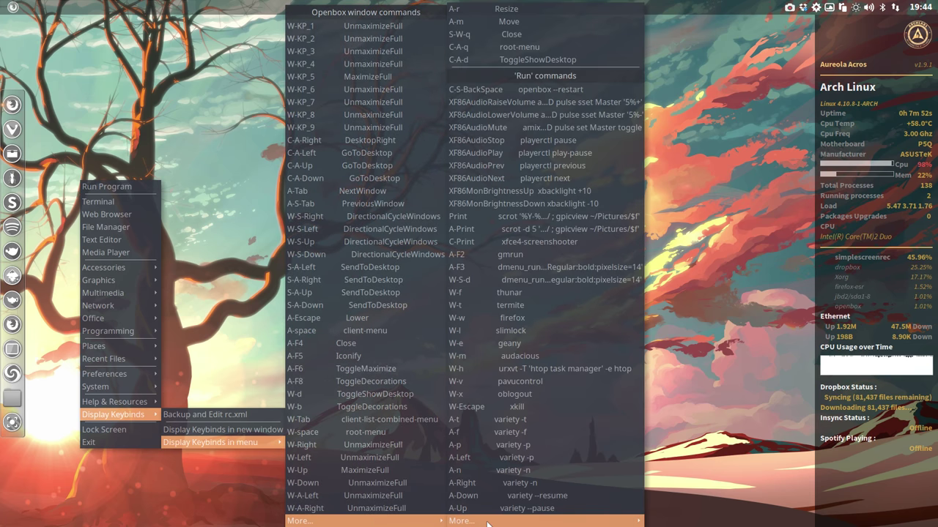
mouse_move(488, 523)
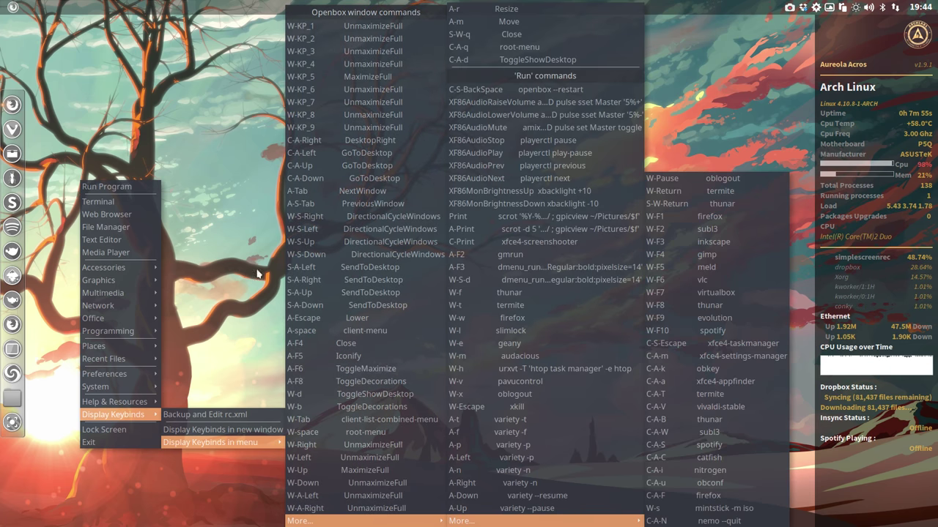
left_click(194, 284)
- Launch the Openbox Configuration Manager from Preferences > Openbox > GUI Config Tool
right_click(196, 282)
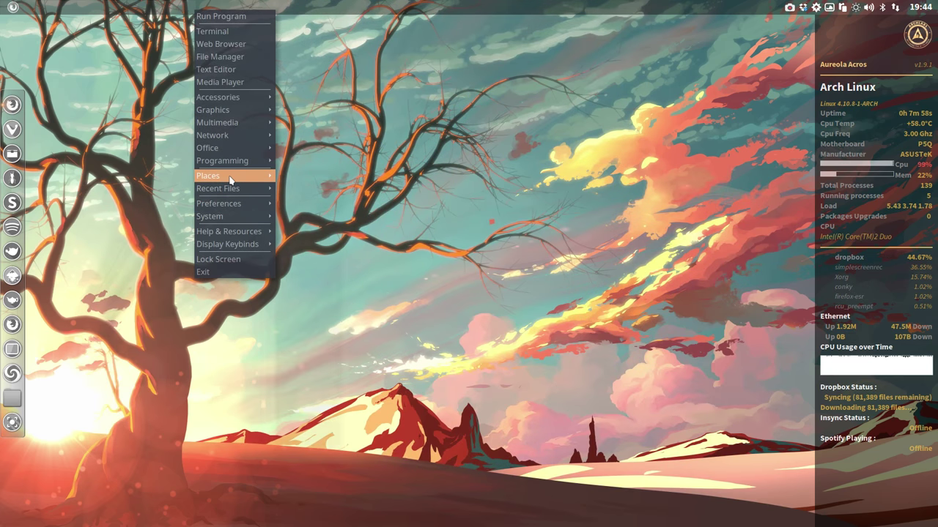
mouse_move(233, 207)
mouse_move(299, 208)
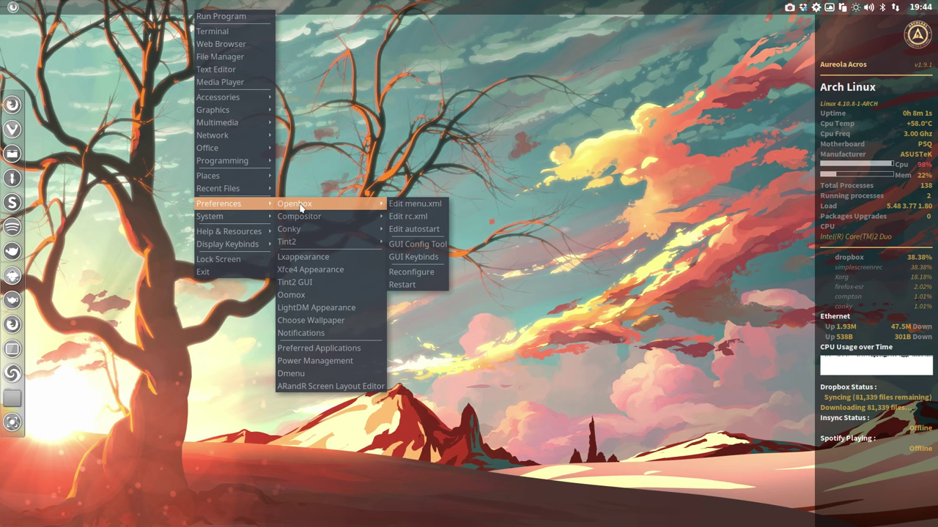
left_click(411, 248)
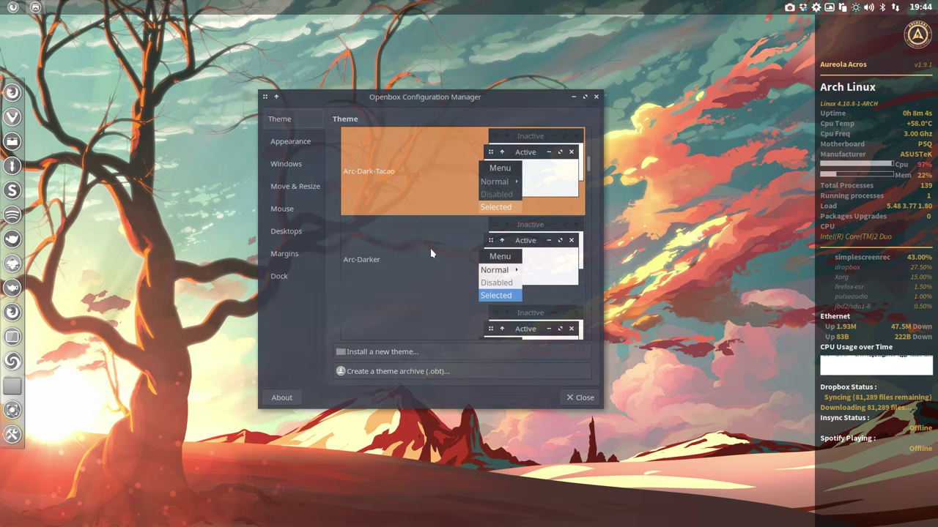
- Browse the appearance, windows, move/resize, mouse, desktops, margins and dock pages, then close it
left_click(292, 145)
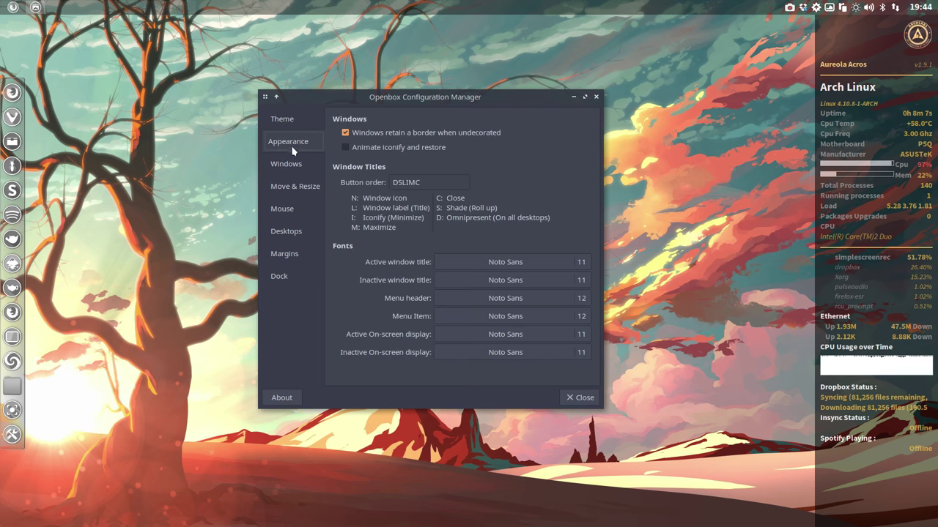
left_click(296, 164)
left_click(295, 187)
left_click(292, 213)
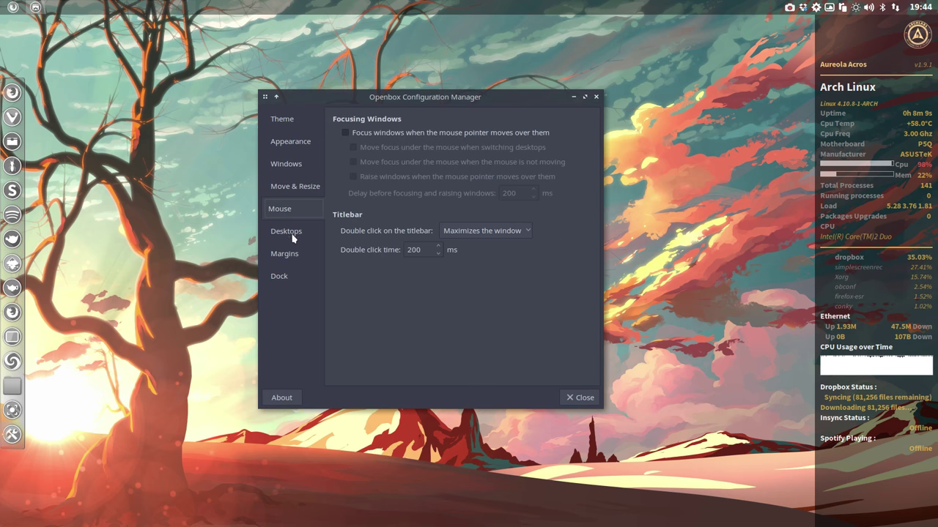
left_click(293, 233)
left_click(293, 255)
left_click(292, 274)
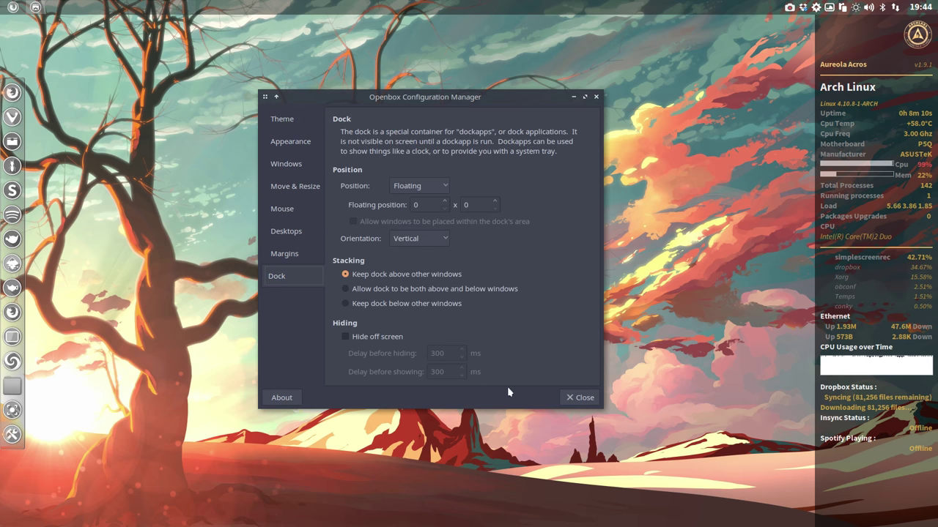
left_click(579, 398)
right_click(372, 208)
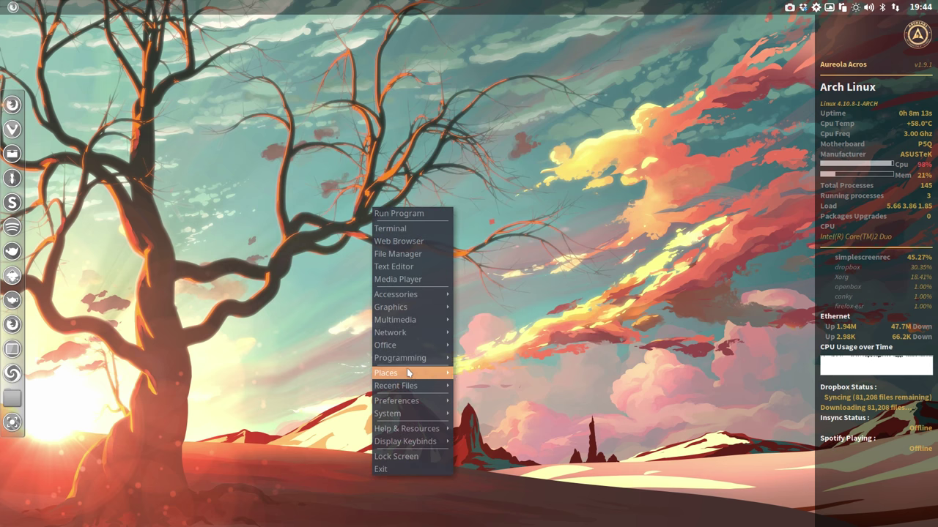
- Show the desktop menu's Preferences submenu with Openbox entries rc.xml, autostart, Reconfigure and Restart
mouse_move(408, 401)
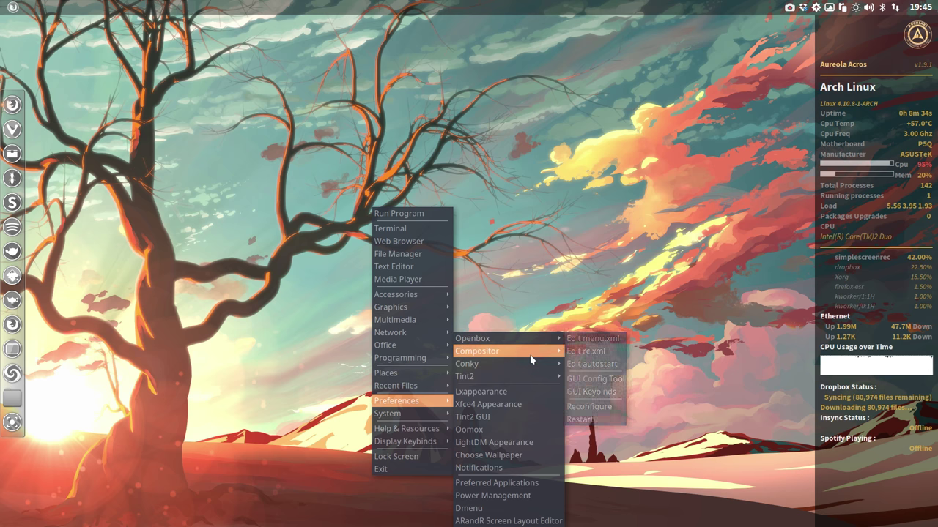
- Browse the Conky and Tint2 > Edit Tint2s > Running Tint2s submenus, then launch LXAppearance
mouse_move(531, 359)
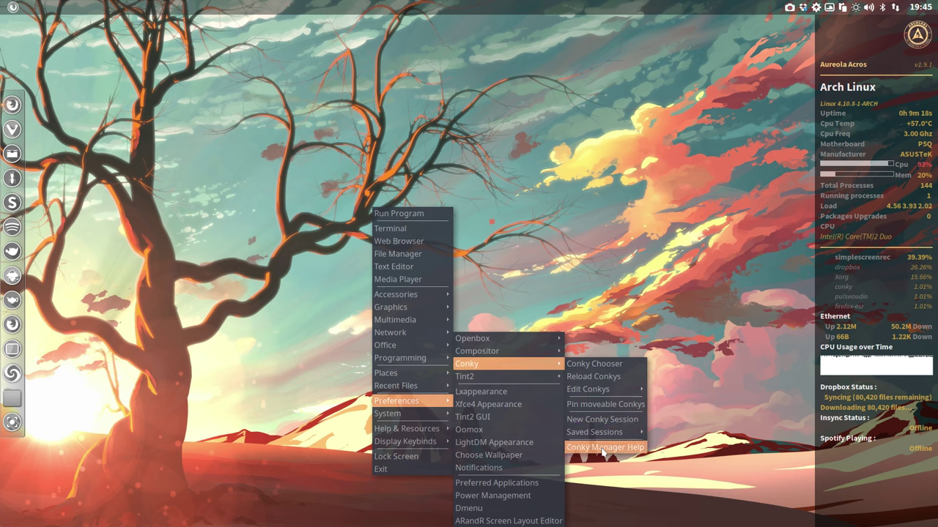
mouse_move(509, 380)
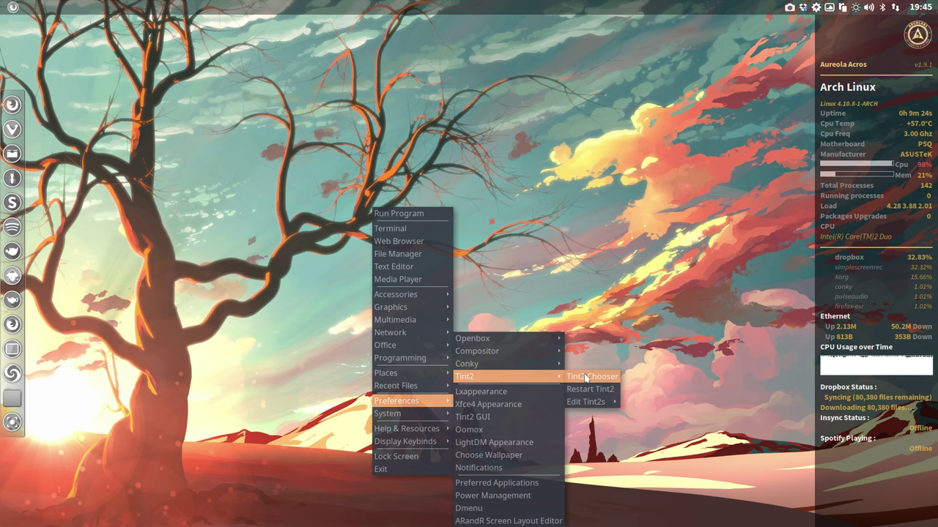
mouse_move(595, 402)
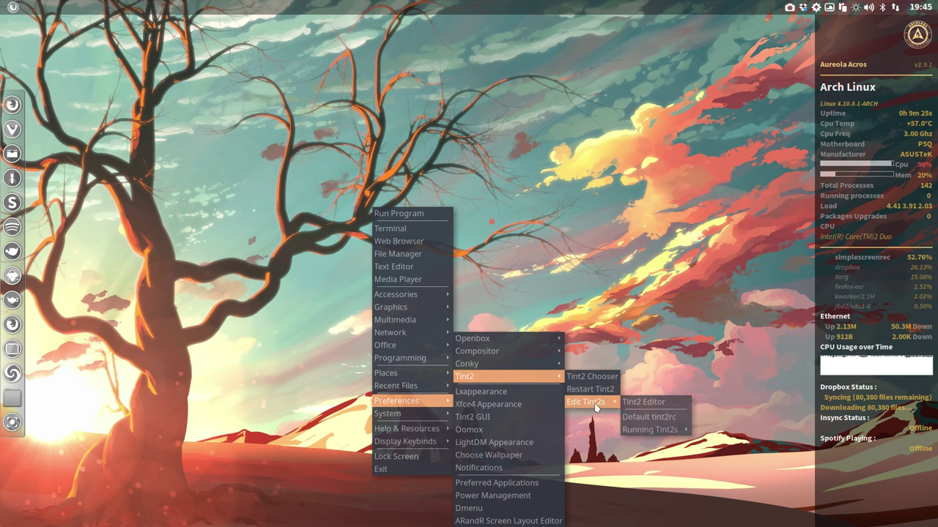
mouse_move(648, 433)
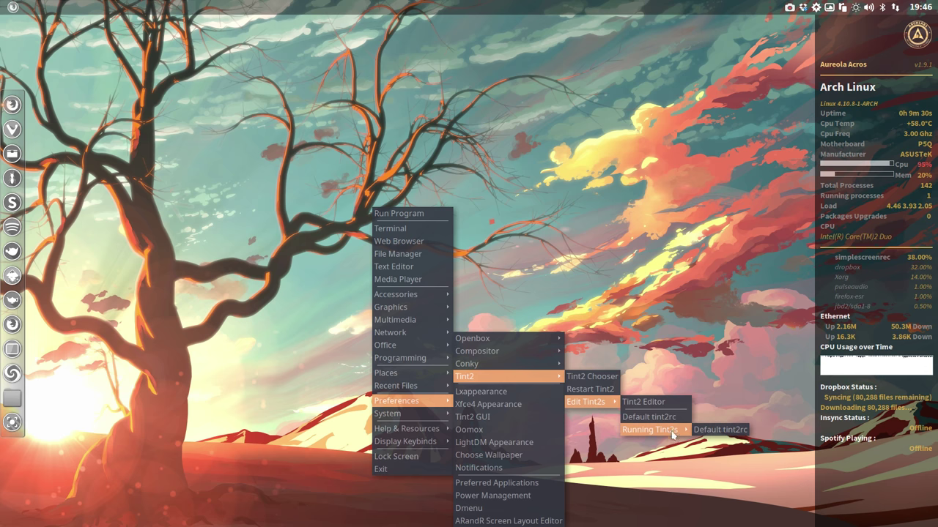
left_click(482, 393)
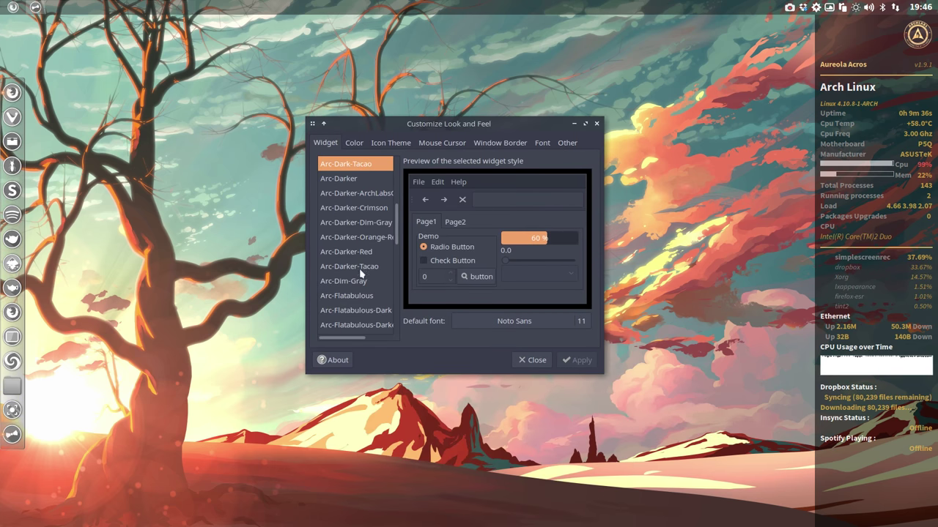
- Look through the colour and icon theme pages and choose the Breeze Snow cursor theme
left_click(352, 142)
left_click(388, 147)
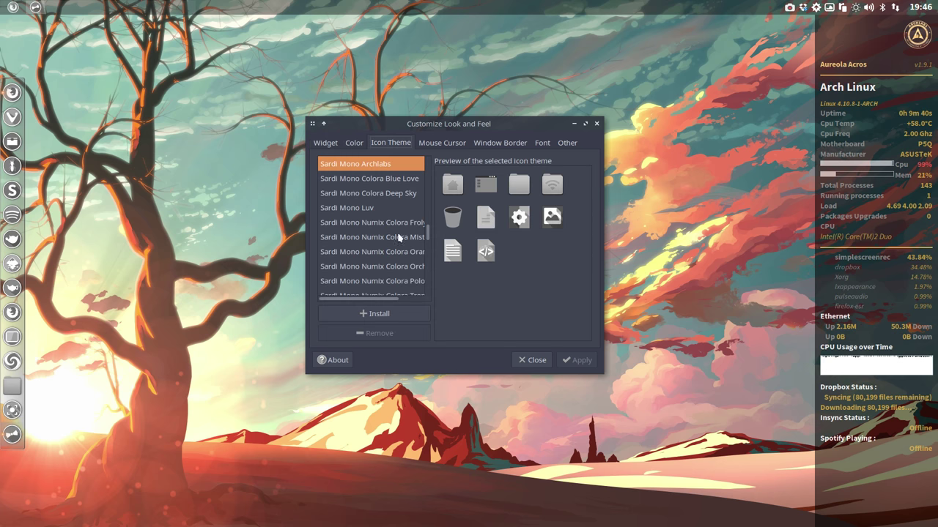
left_click(442, 143)
left_click(370, 178)
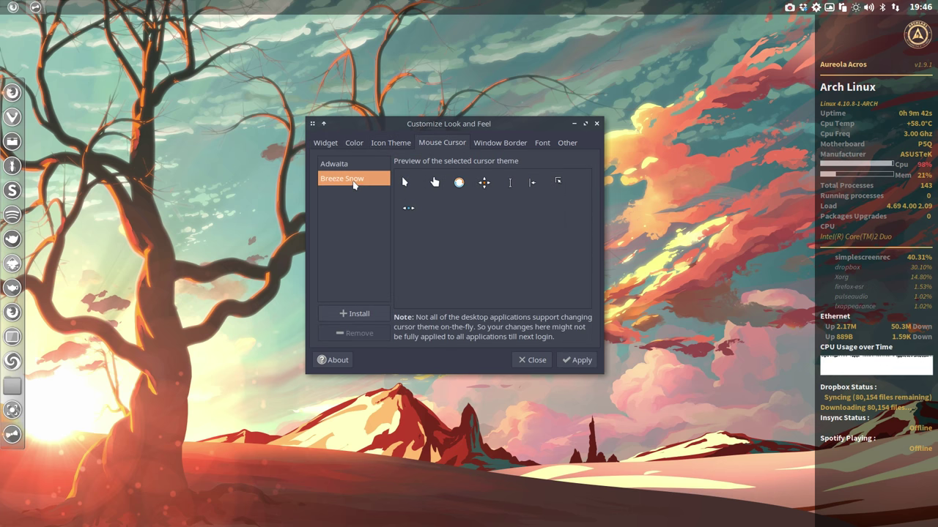
- Preview the Arc-Dark-ArchLabsGrey, Arc-Dark and Arc-ArchLabsGrey window borders, applying Arc-ArchLabsGrey
left_click(502, 144)
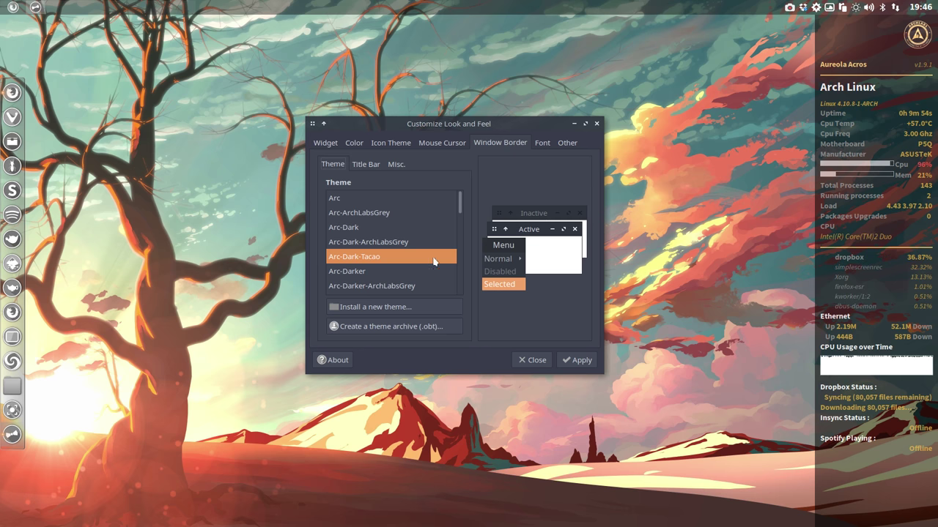
left_click(379, 242)
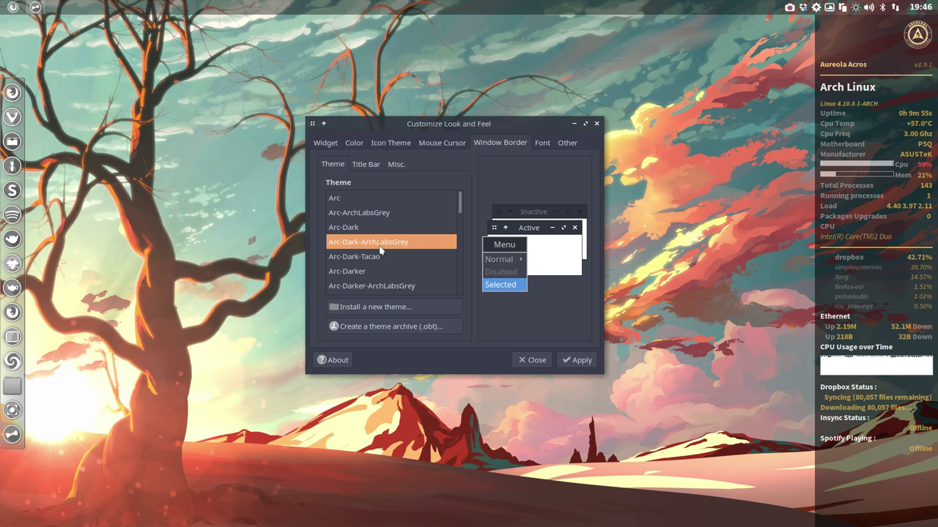
left_click(375, 227)
left_click(375, 214)
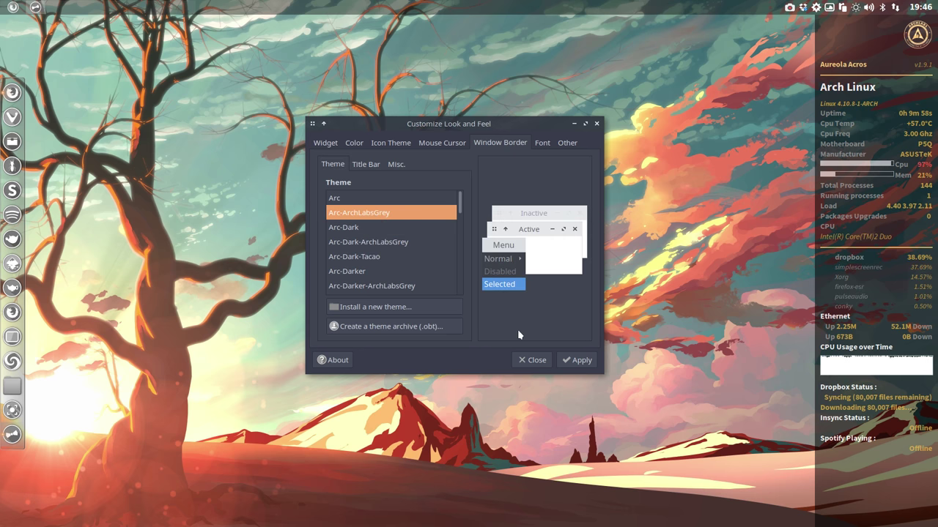
left_click(576, 359)
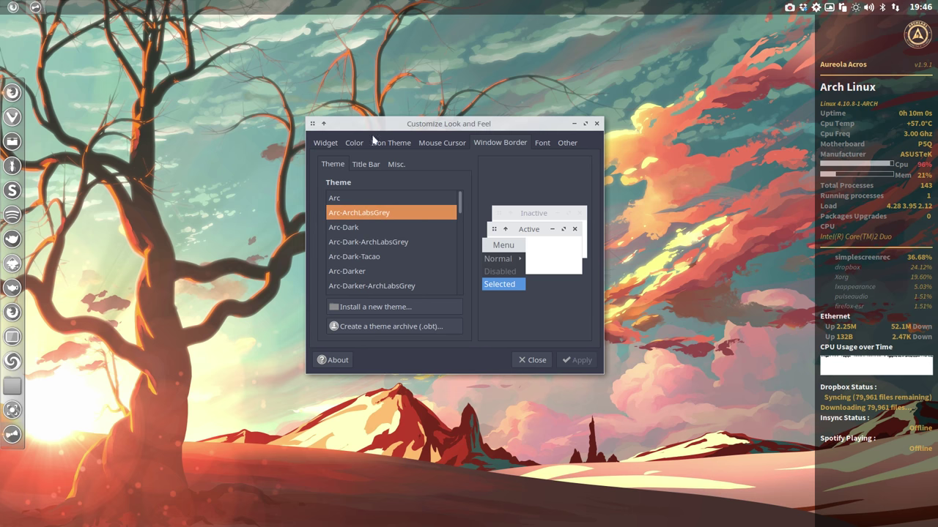
- Reapply the Arc-Dark-Tacao window border theme and close LXAppearance
left_click(375, 257)
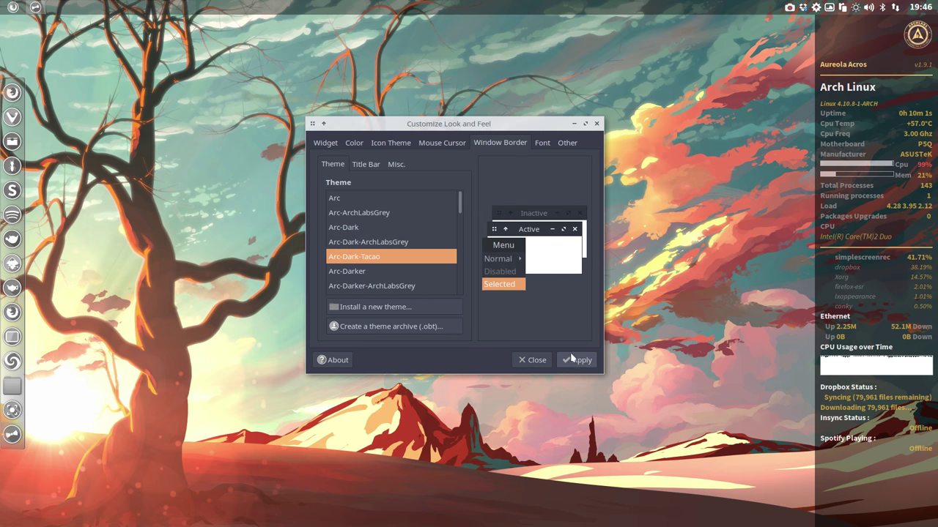
left_click(569, 360)
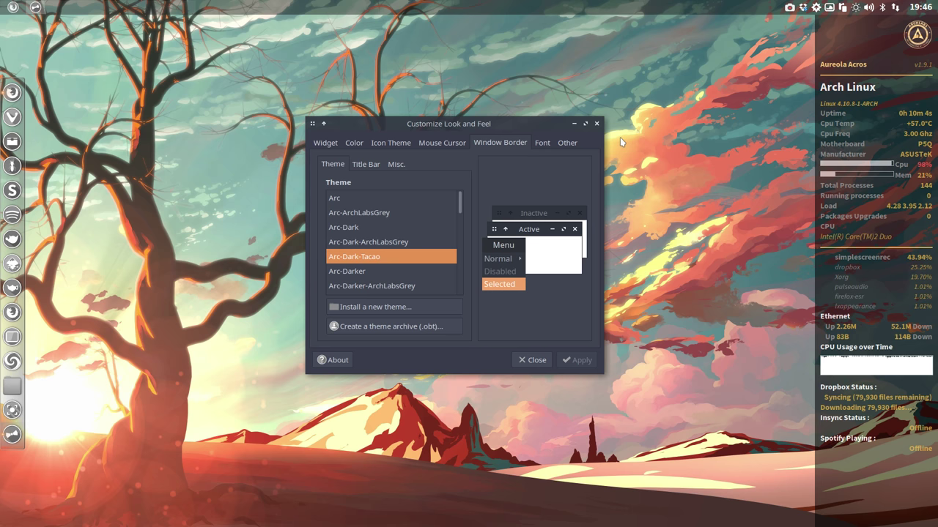
left_click(597, 125)
- Open Xfce4 Appearance from Preferences and review its Icons, Style and Fonts (Noto Sans 11, 96 DPI)
right_click(494, 197)
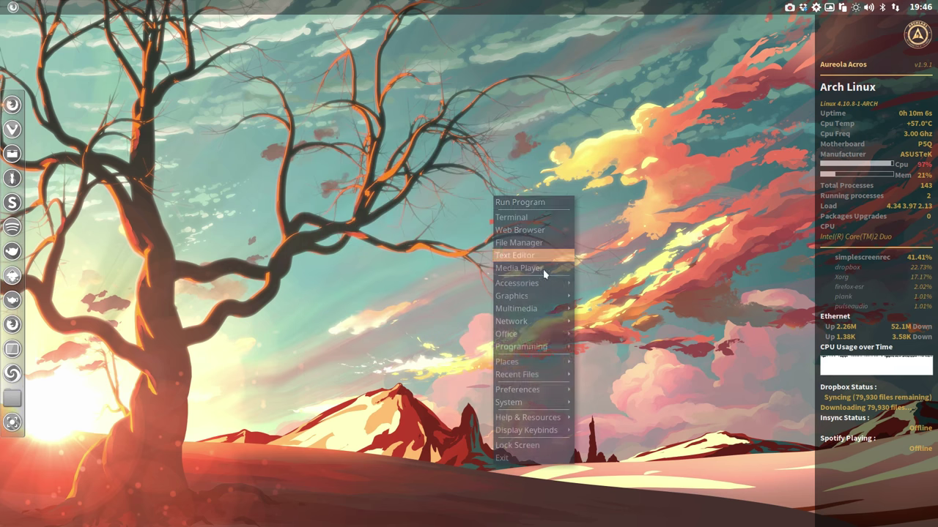
mouse_move(535, 389)
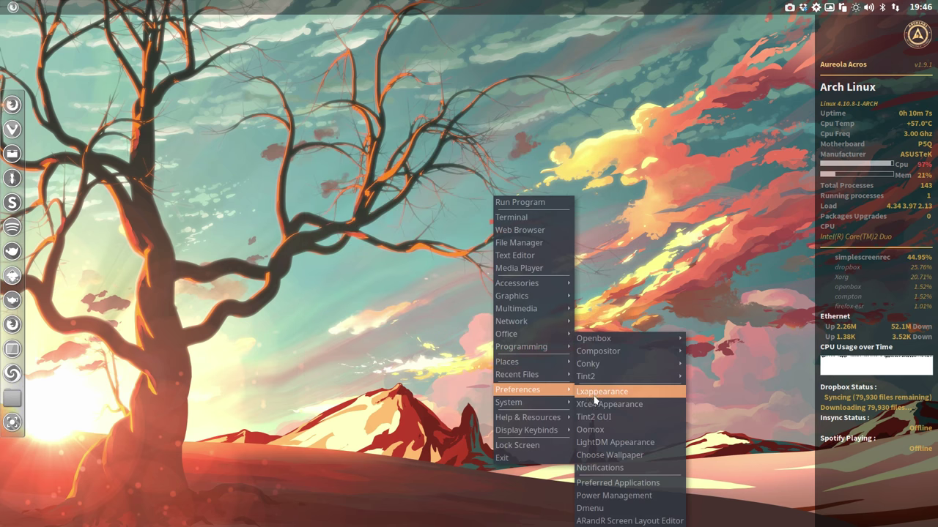
left_click(600, 407)
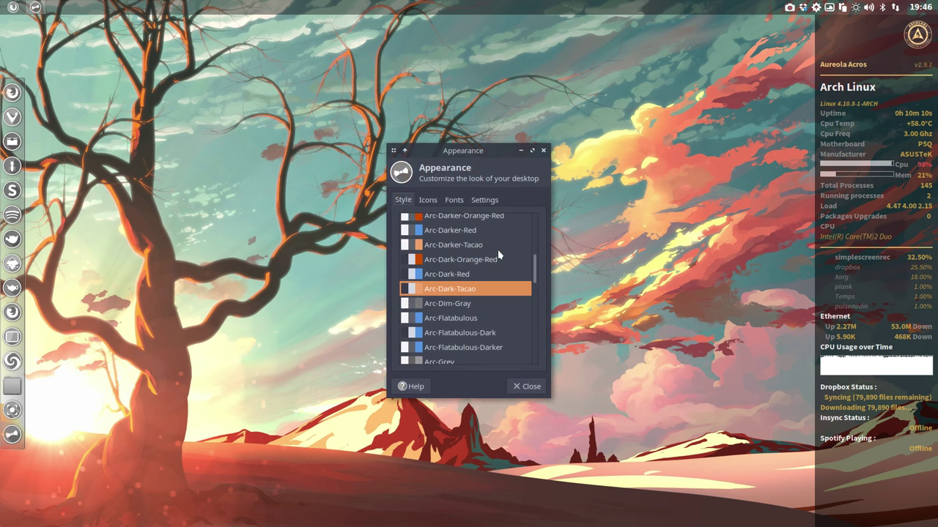
left_click(429, 200)
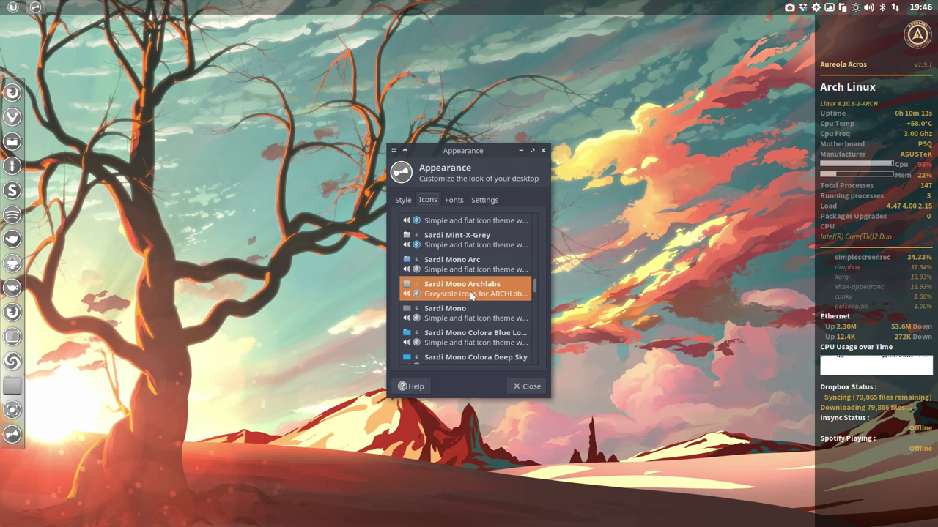
left_click(407, 202)
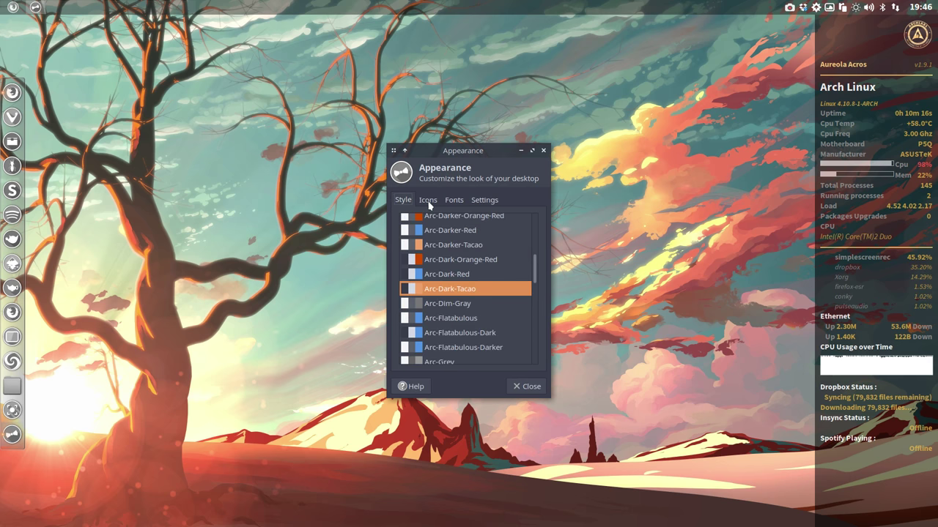
left_click(459, 202)
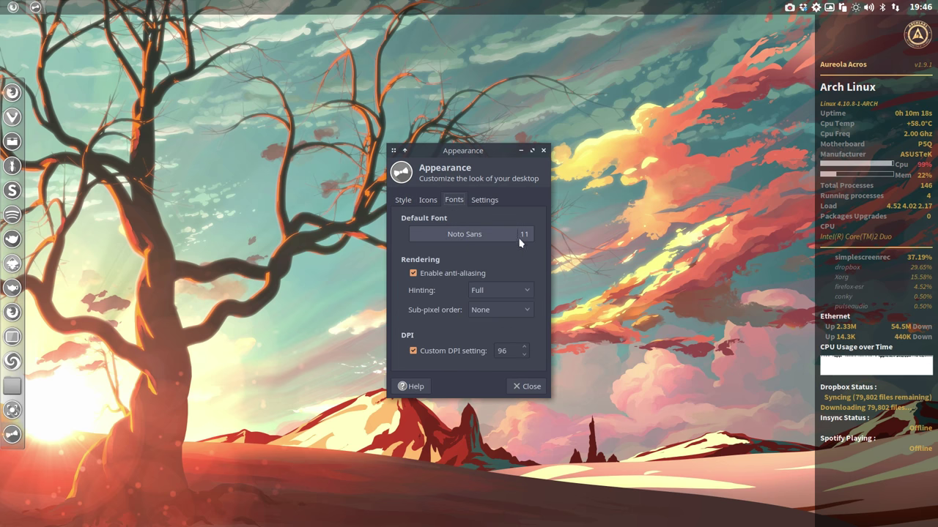
- Close the appearance settings and launch Tint2 GUI from the desktop menu's Preferences
left_click(543, 150)
right_click(419, 219)
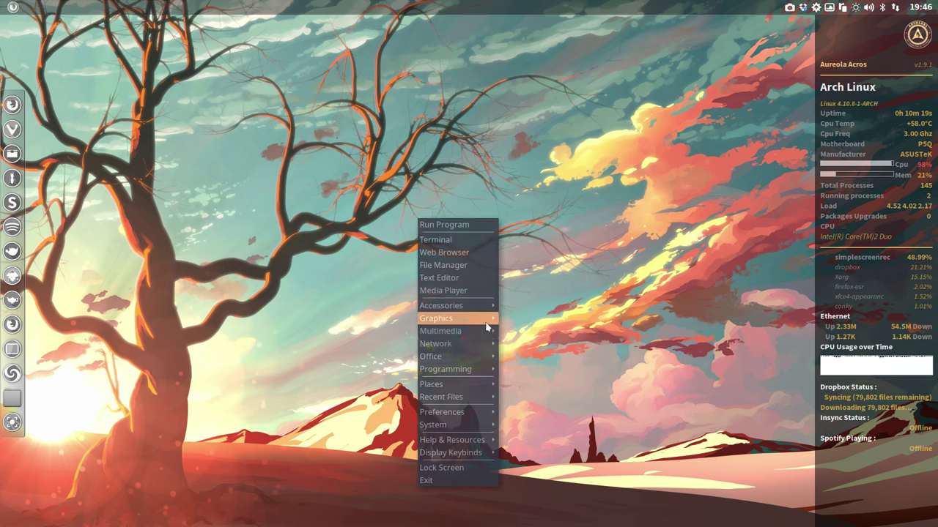
mouse_move(459, 412)
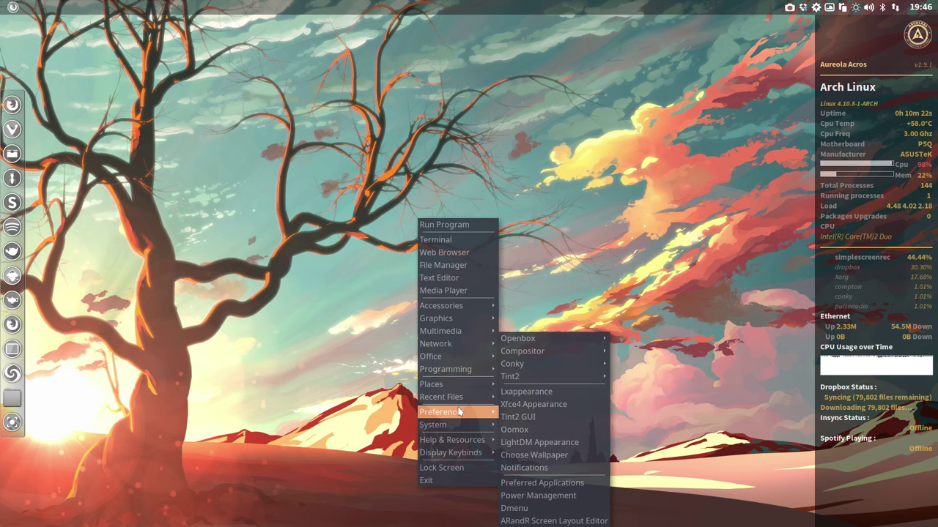
left_click(540, 423)
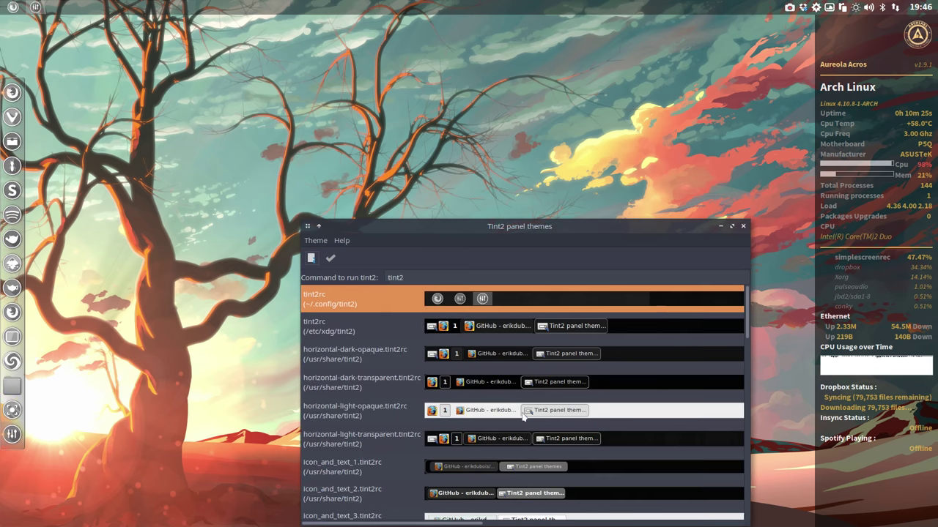
- Browse the tint2rc properties pages (Panel items, Taskbar, Task buttons, Launcher), then close Properties
left_click(312, 259)
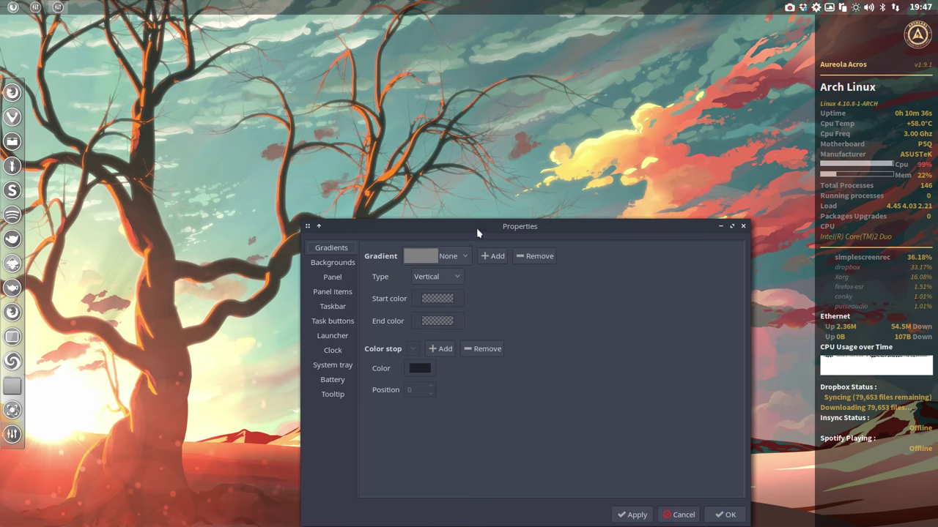
left_click_drag(476, 233, 390, 95)
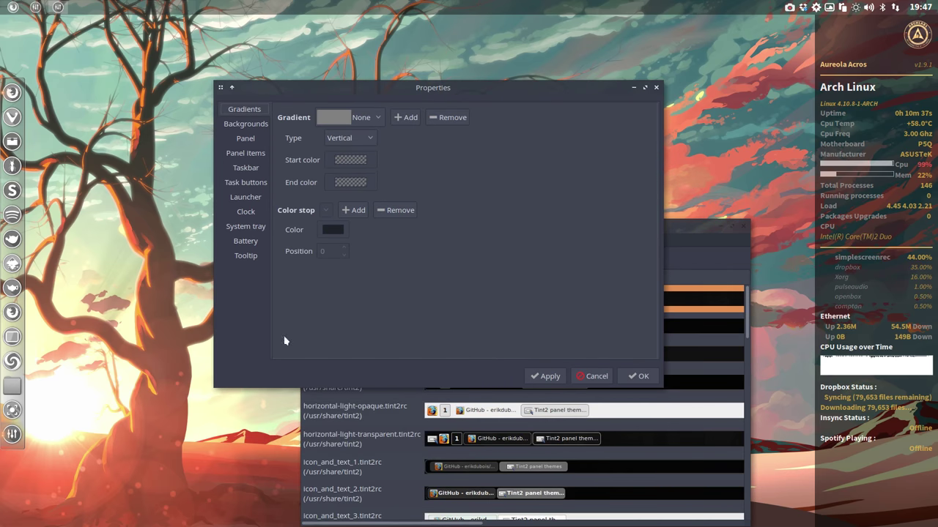
left_click(245, 152)
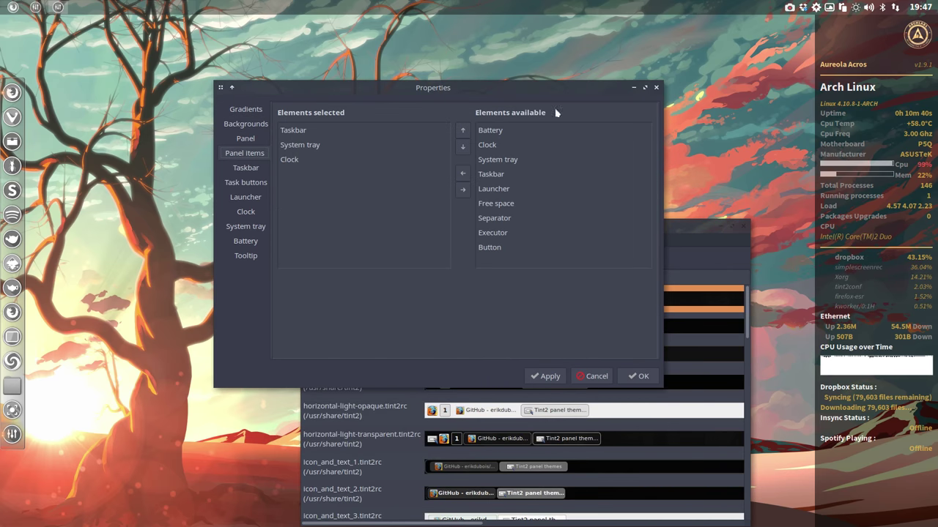
left_click(644, 88)
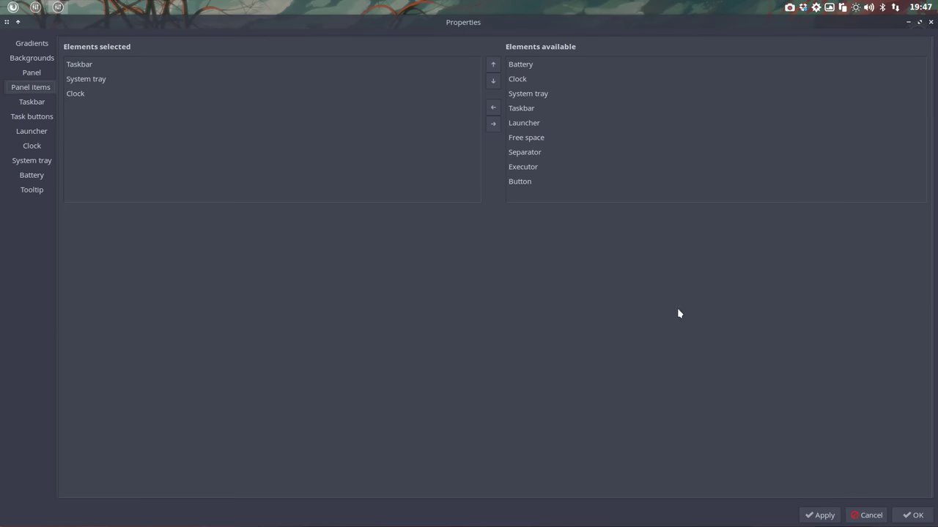
left_click(43, 109)
left_click(44, 117)
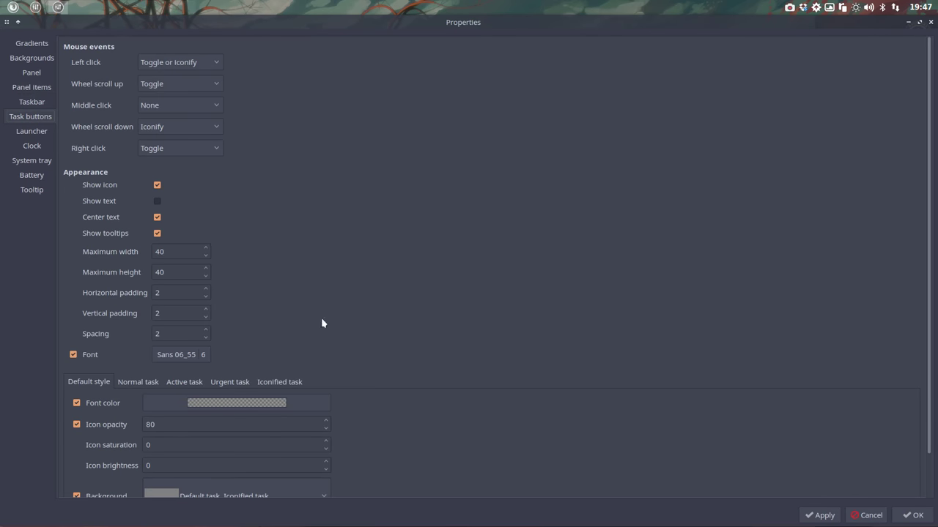
scroll(383, 351, "down", 1)
scroll(381, 351, "up", 1)
left_click(24, 133)
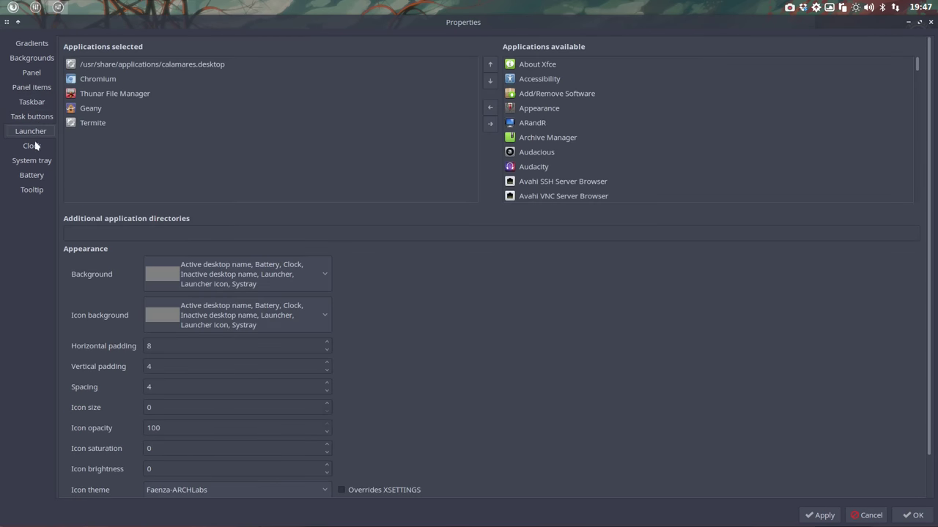
scroll(491, 381, "down", 1)
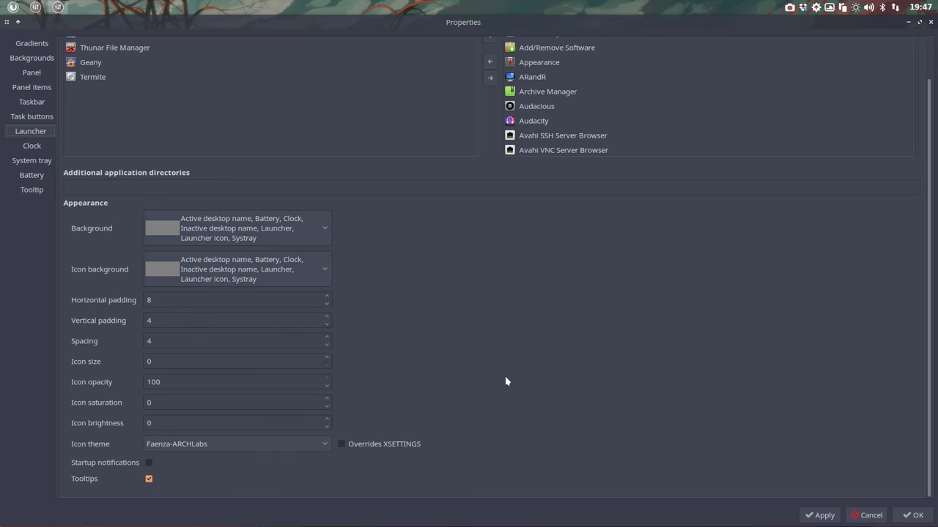
left_click(931, 23)
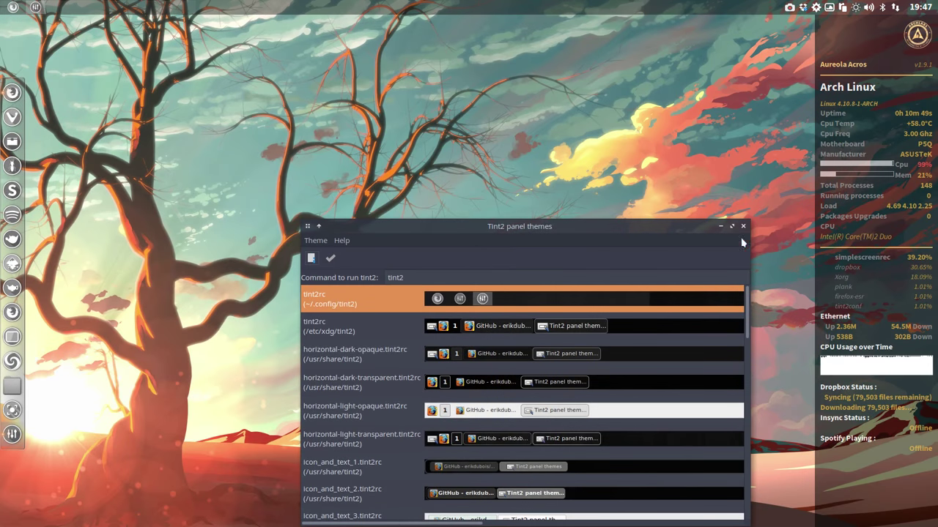
- Close the Tint2 themes window and launch Nitrogen from Preferences > Choose Wallpaper
left_click(743, 227)
right_click(374, 248)
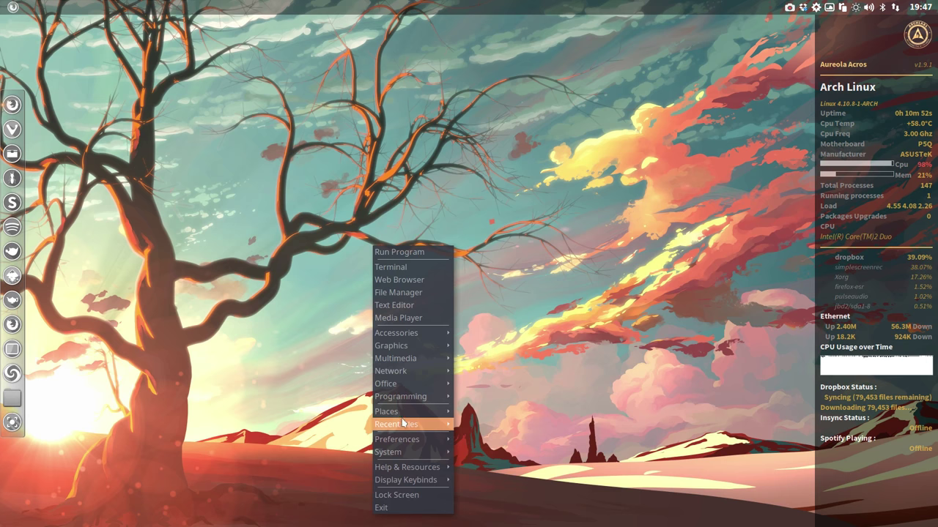
mouse_move(415, 444)
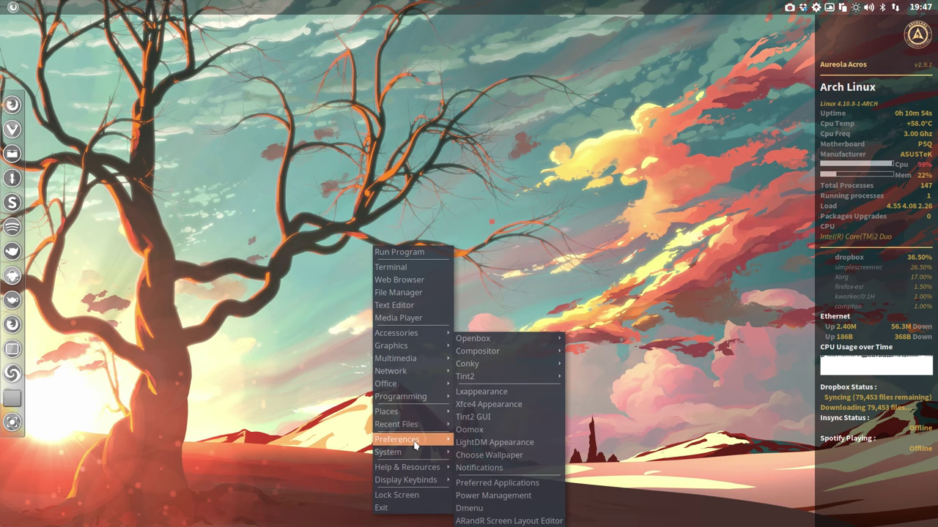
left_click(489, 455)
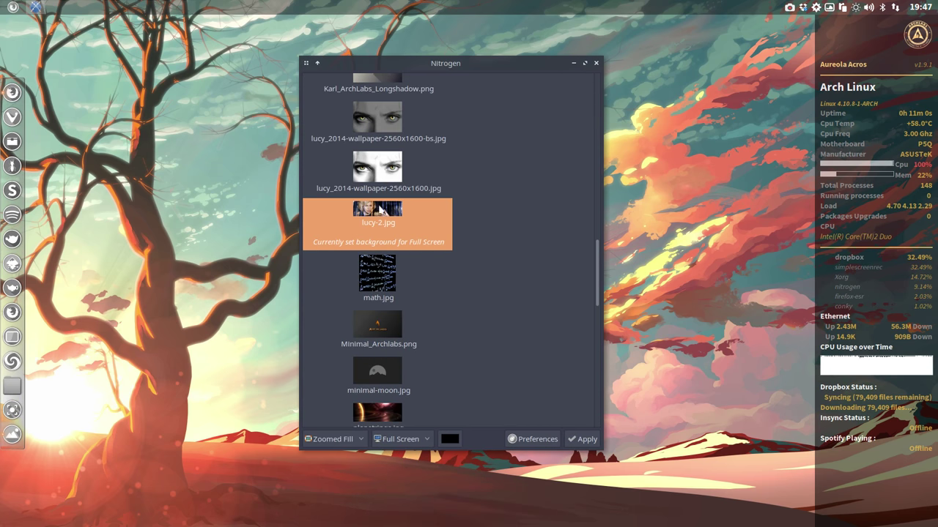
- Apply the lucy_2014 eyes image, then math.jpg, as the Screen 1 wallpaper
left_click(382, 131)
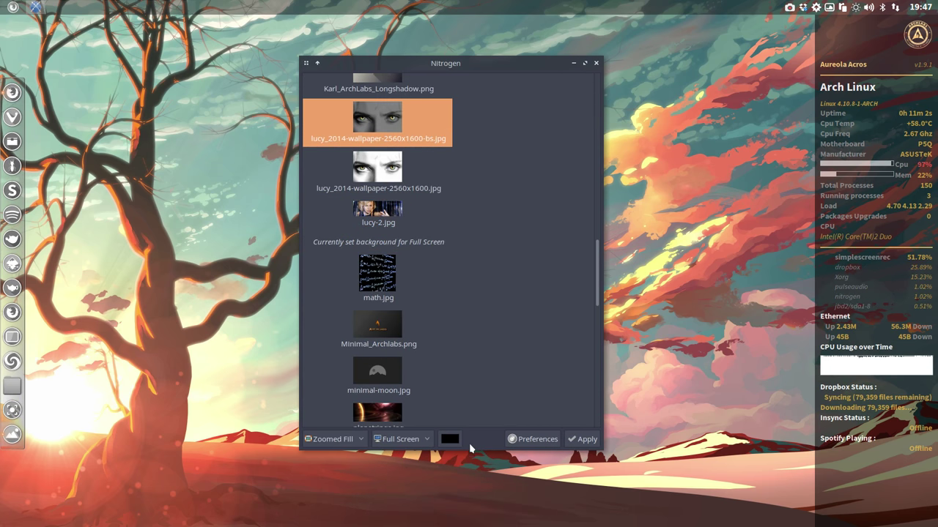
left_click(419, 442)
left_click(412, 406)
left_click(579, 441)
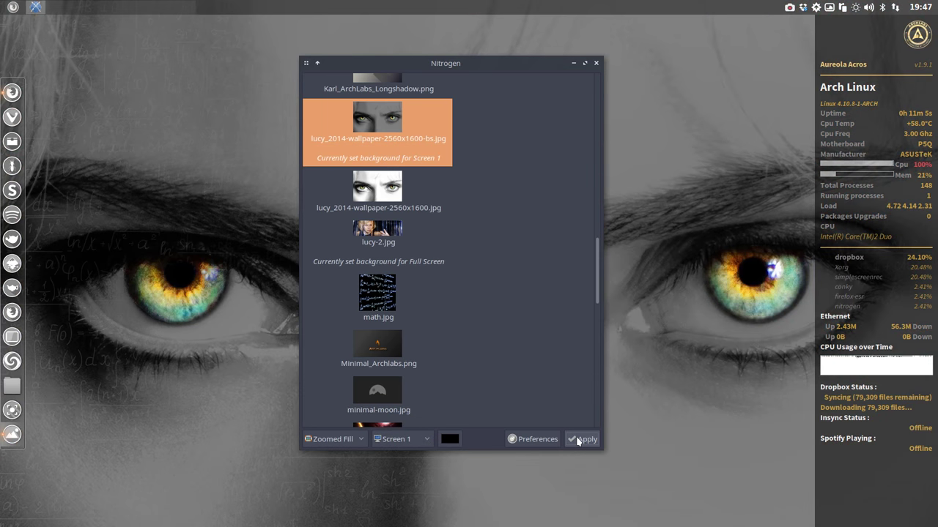
left_click(370, 294)
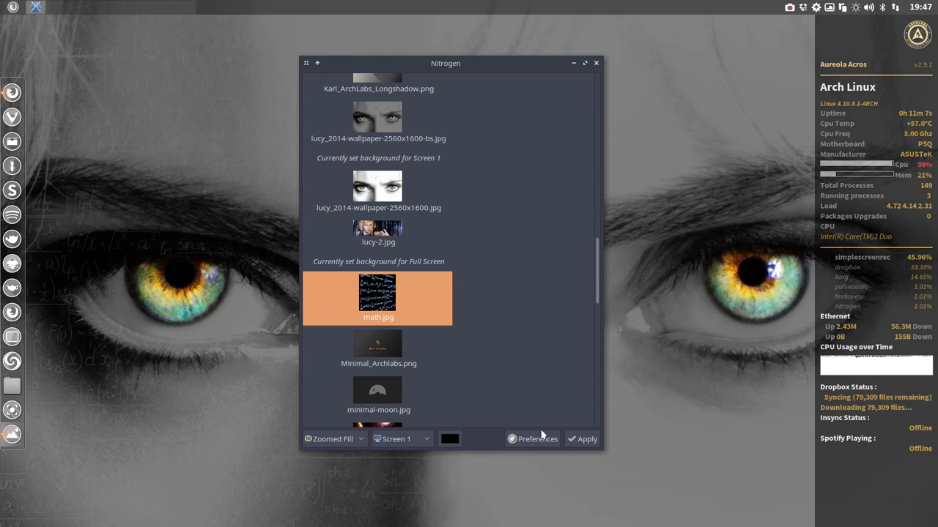
left_click(584, 440)
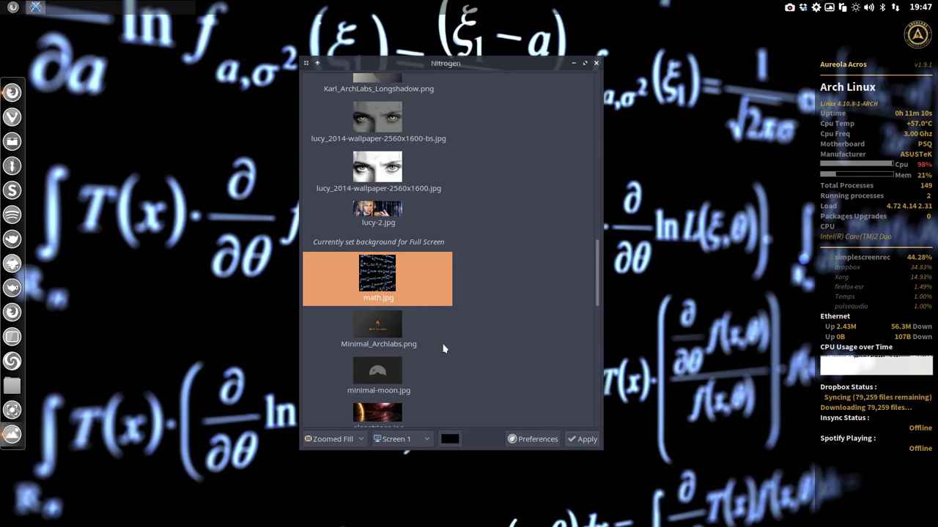
- Apply minimal-moon.jpg as the wallpaper, close Nitrogen and reopen the desktop menu
left_click(390, 375)
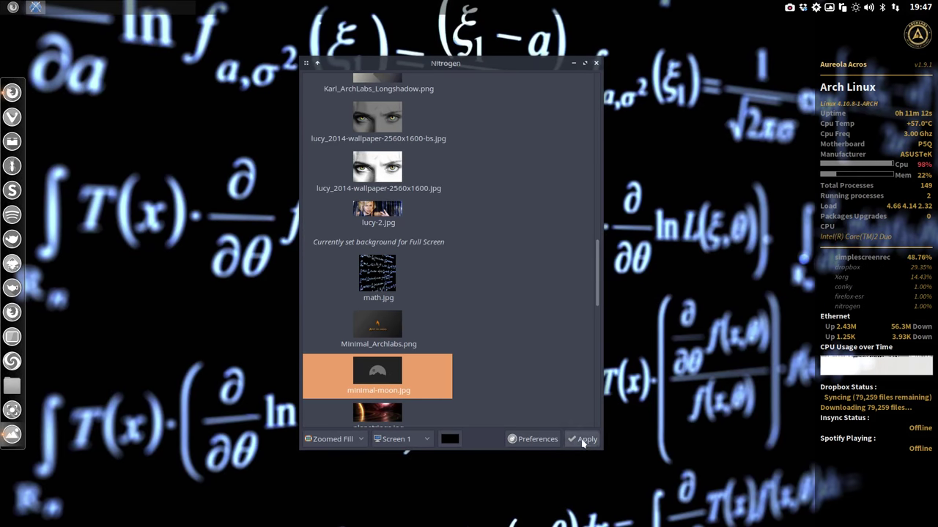
left_click(584, 439)
left_click(595, 63)
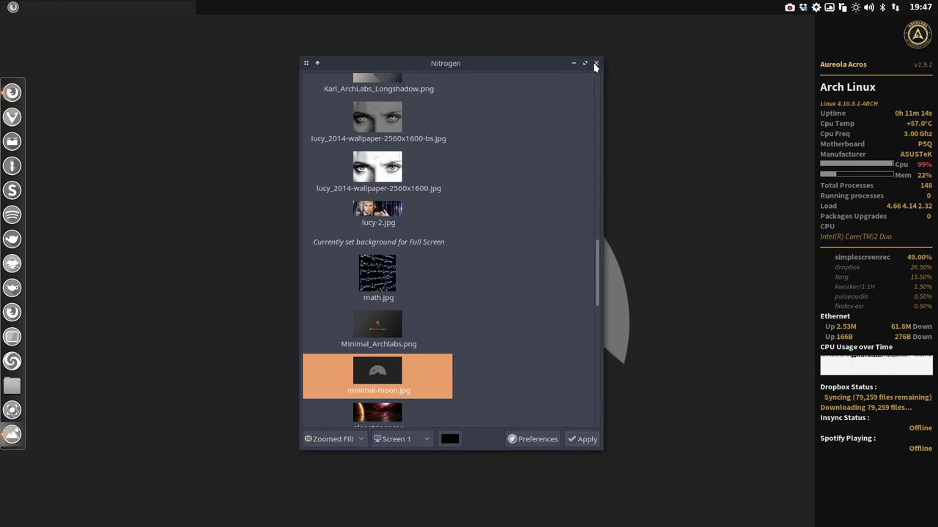
right_click(405, 294)
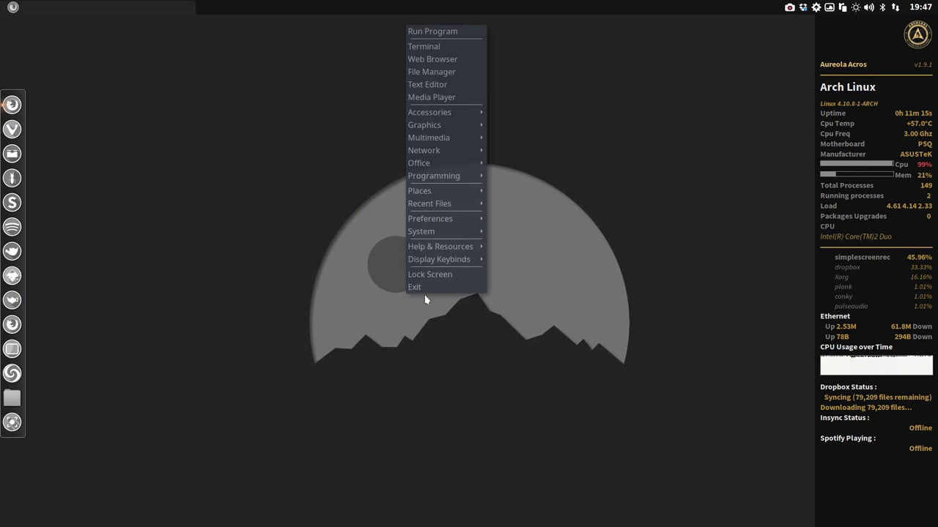
mouse_move(444, 224)
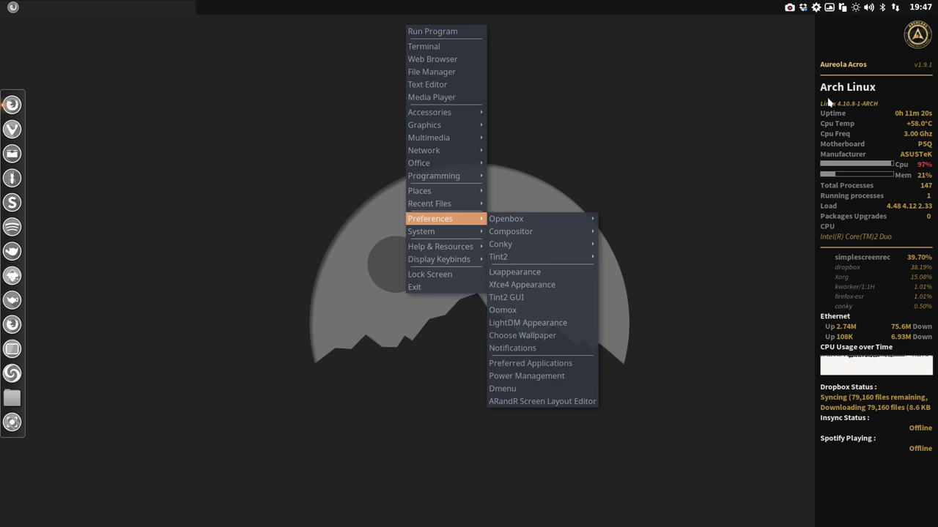
left_click(537, 337)
left_click(828, 7)
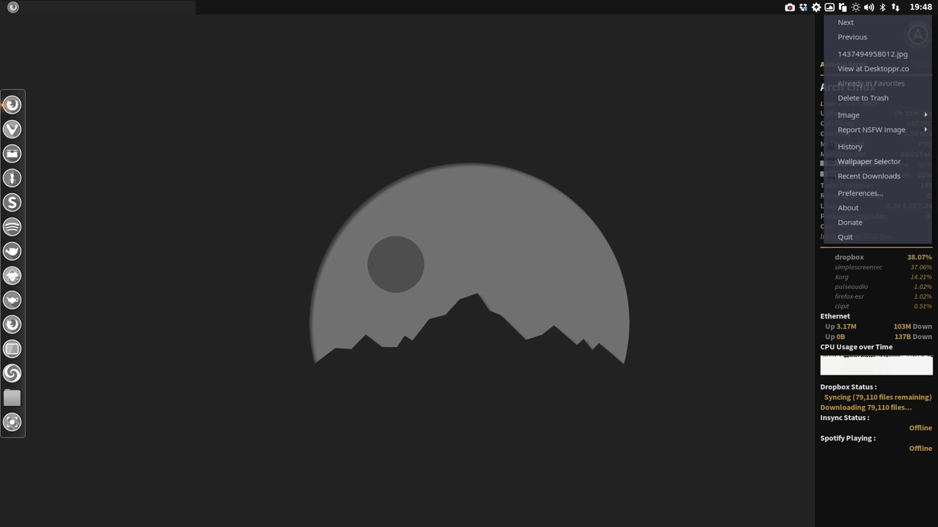
key("Escape")
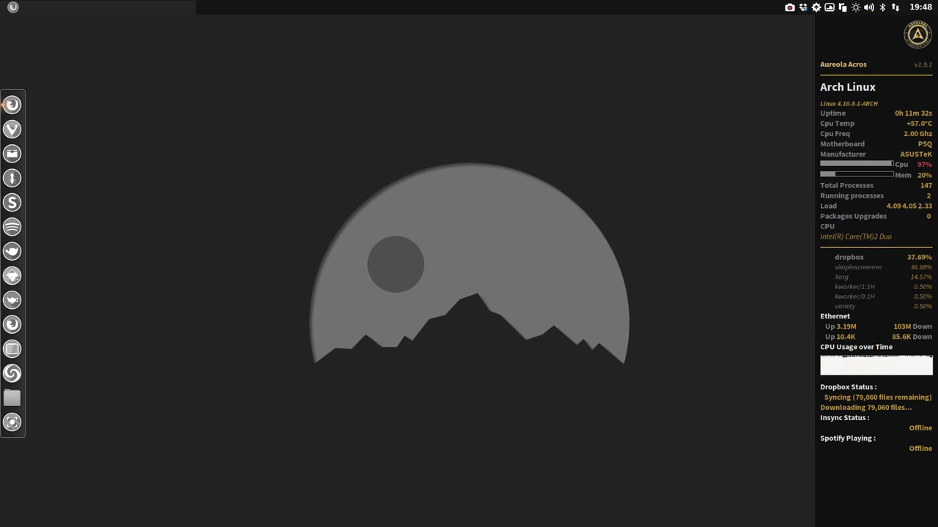
right_click(405, 171)
mouse_move(463, 361)
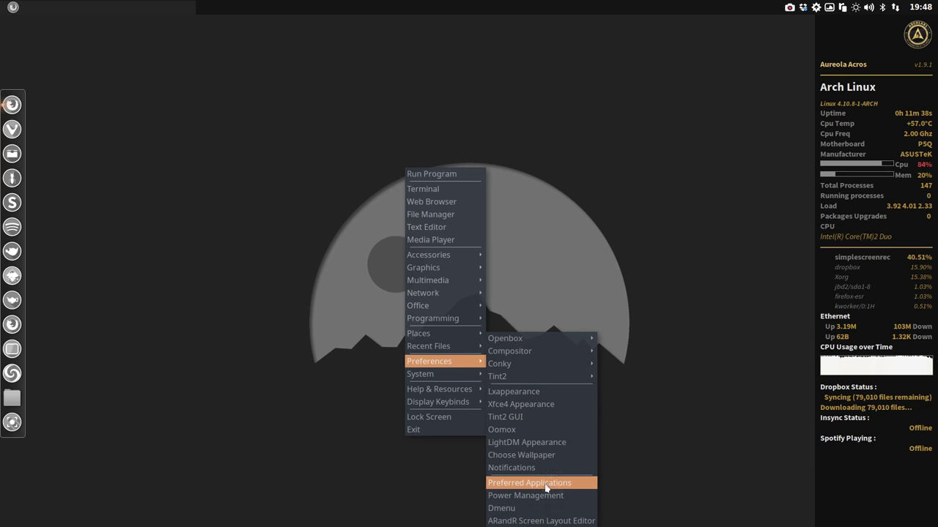
- Launch system-config-printer via dmenu by searching 'print', quit it, and reopen the desktop menu
left_click(546, 508)
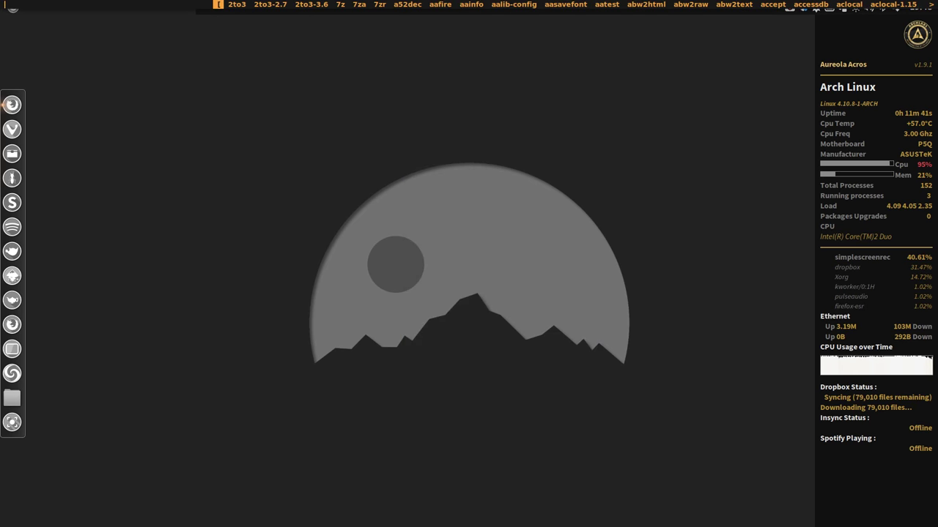
type("fire")
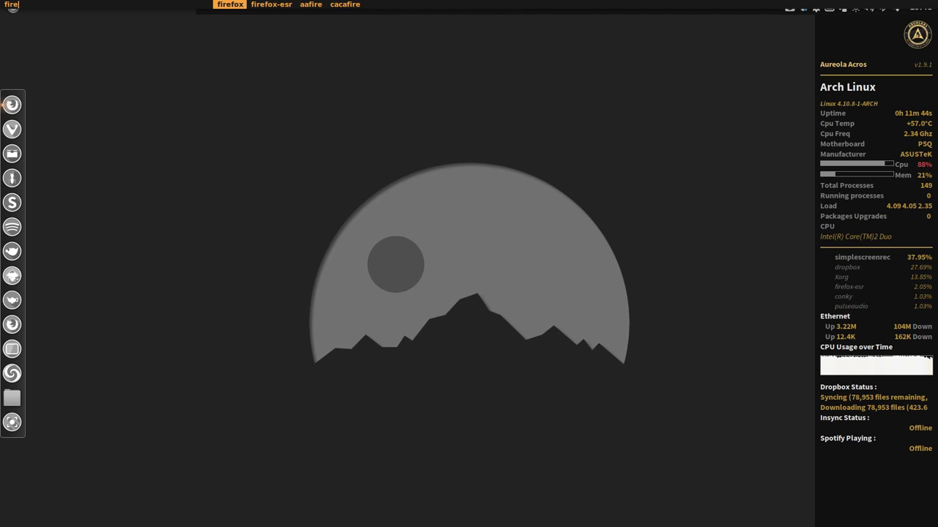
key("BackSpace")
key("BackSpace")
key("BackSpace")
key("BackSpace")
type("prin")
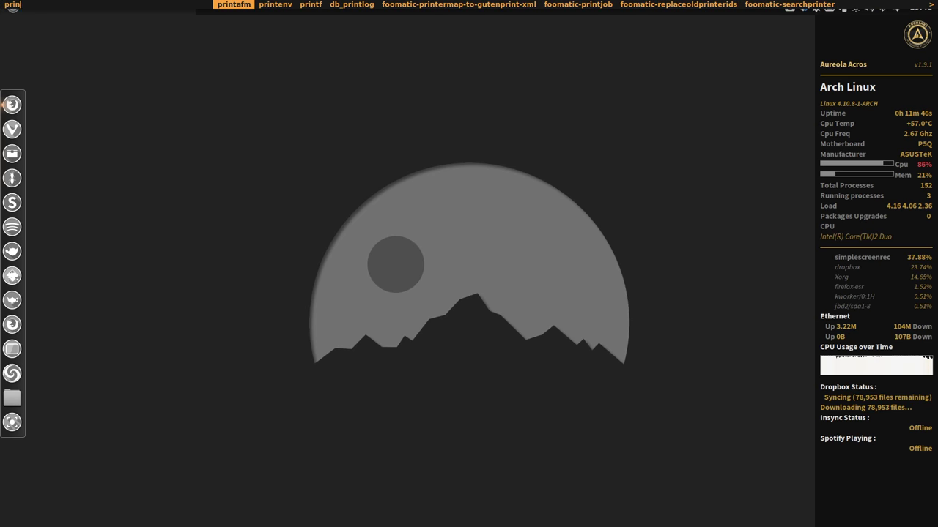
type("t")
key("Right")
key("Right")
key("Right")
key("Right")
key("Right")
key("Right")
key("Right")
key("Right")
key("Right")
key("Right")
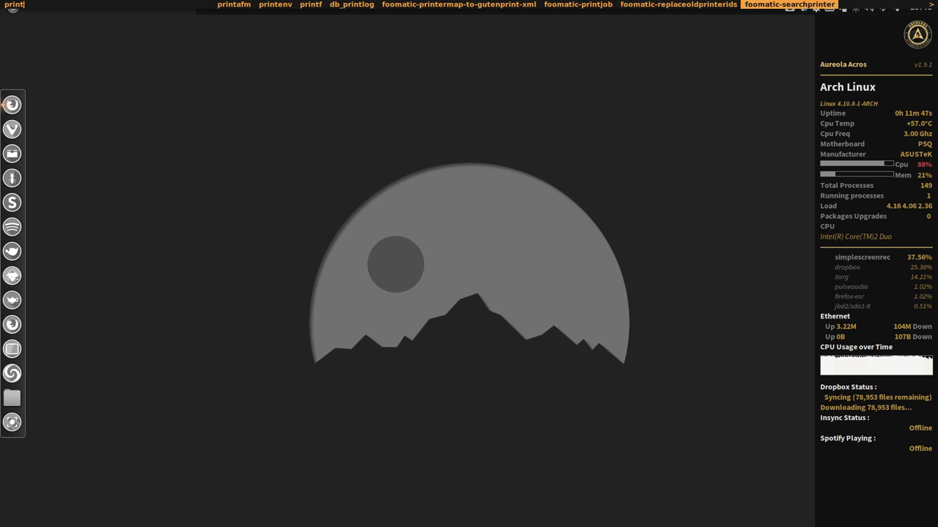
key("Right")
key("Right")
key("Right")
key("Right")
key("Right")
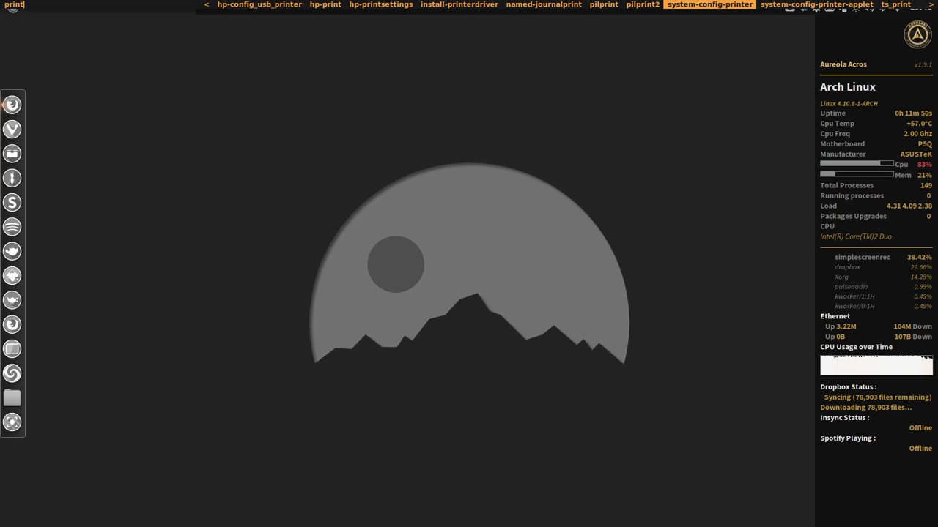
key("Return")
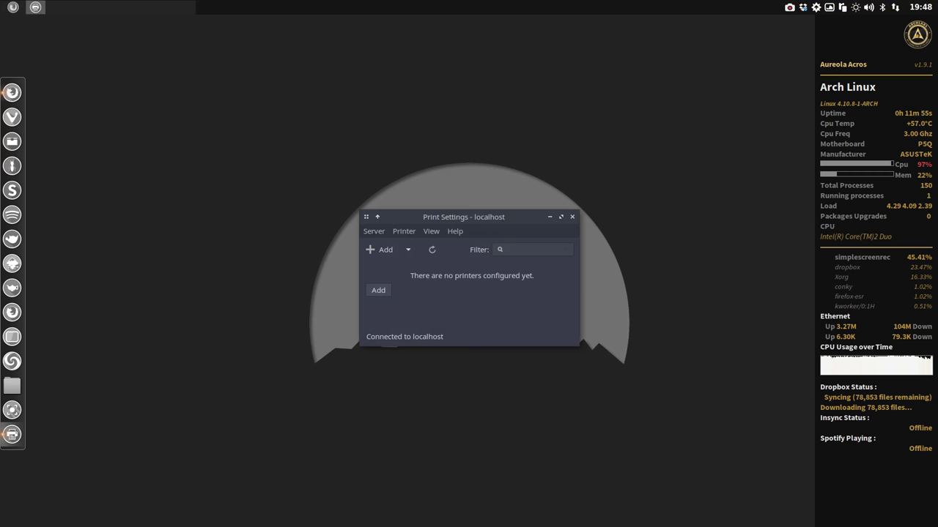
key("ctrl+q")
right_click(388, 191)
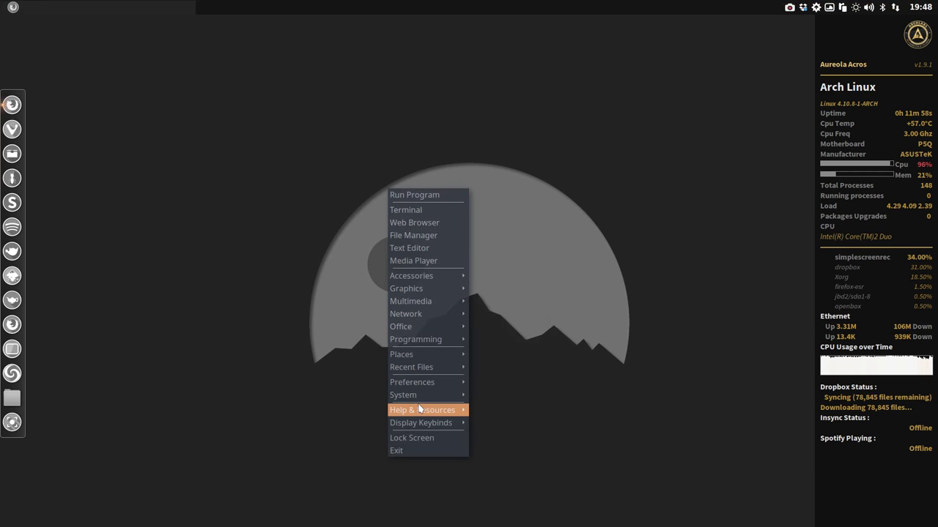
mouse_move(420, 408)
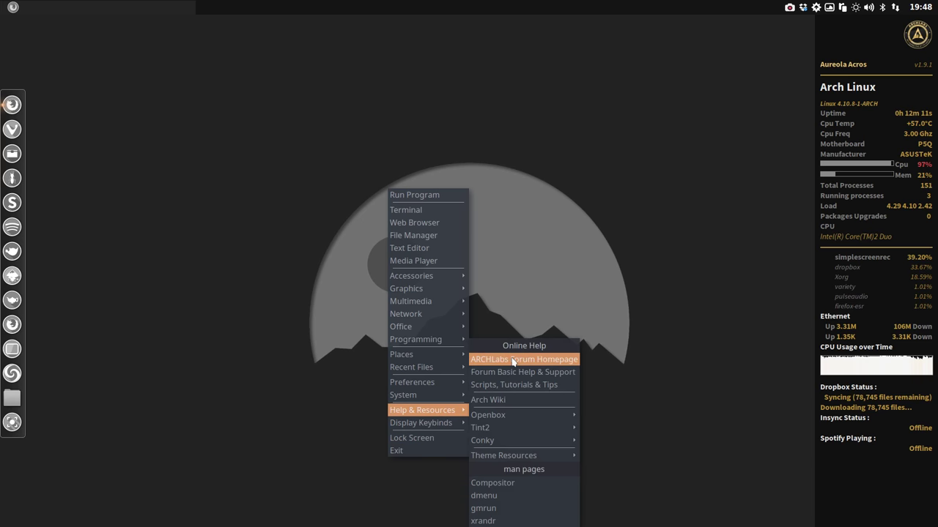
mouse_move(514, 420)
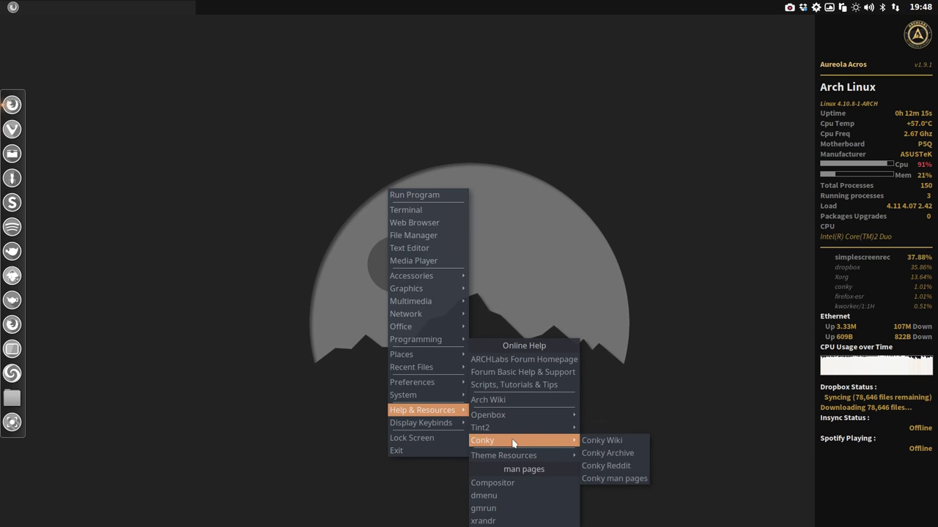
mouse_move(513, 456)
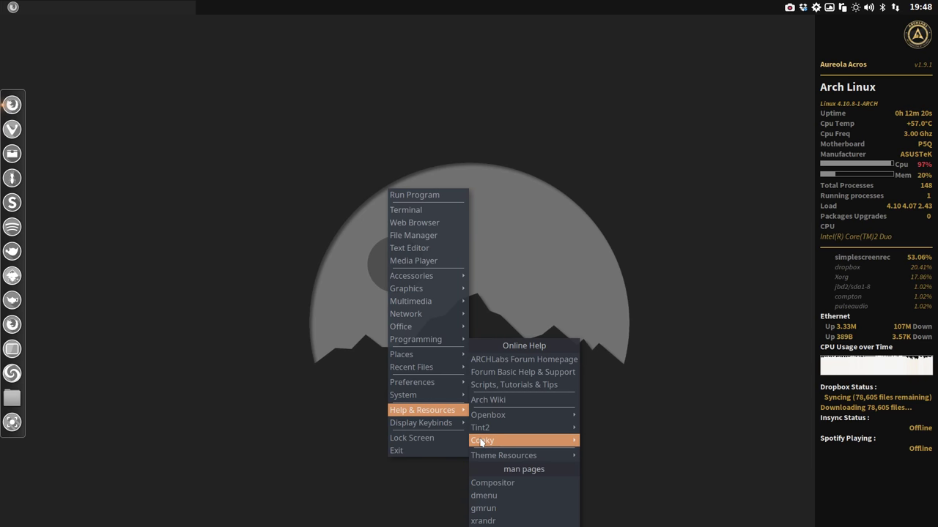
mouse_move(438, 428)
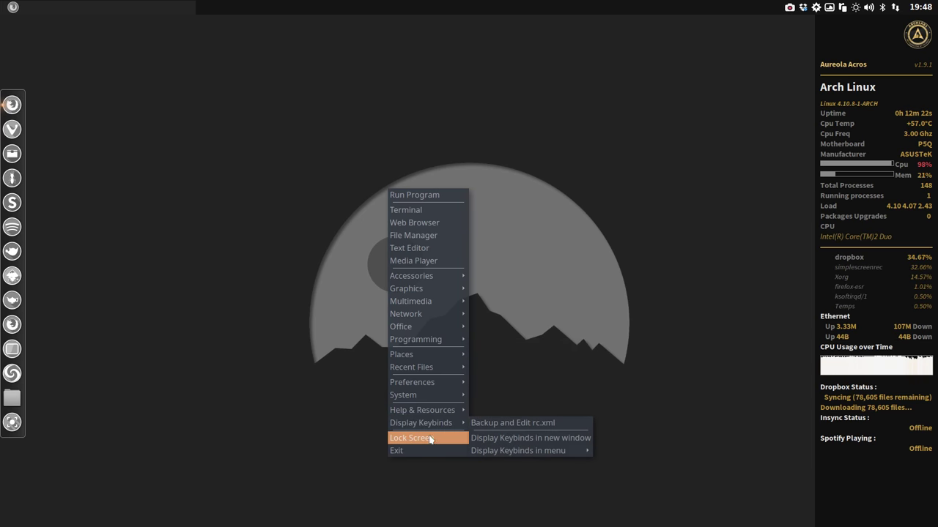
key("Escape")
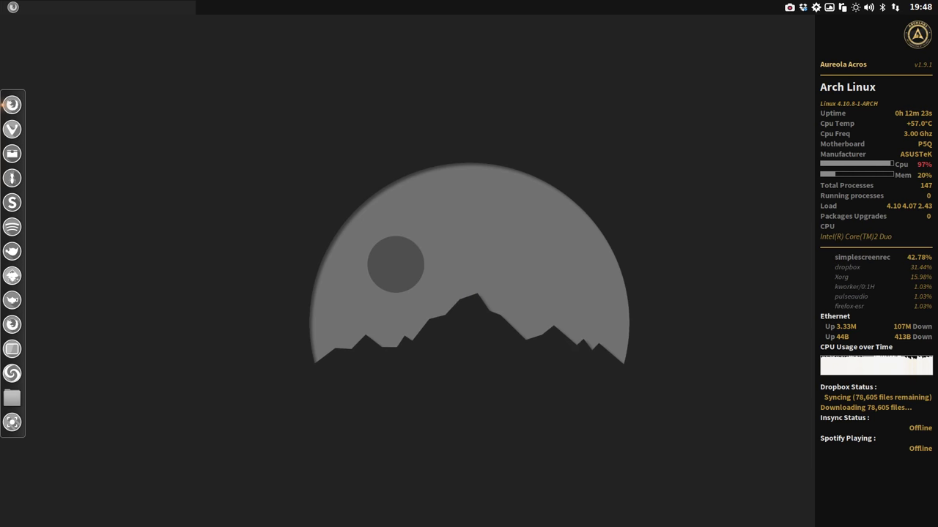
- Open the Thunar file manager on the home folder from the desktop menu
right_click(330, 98)
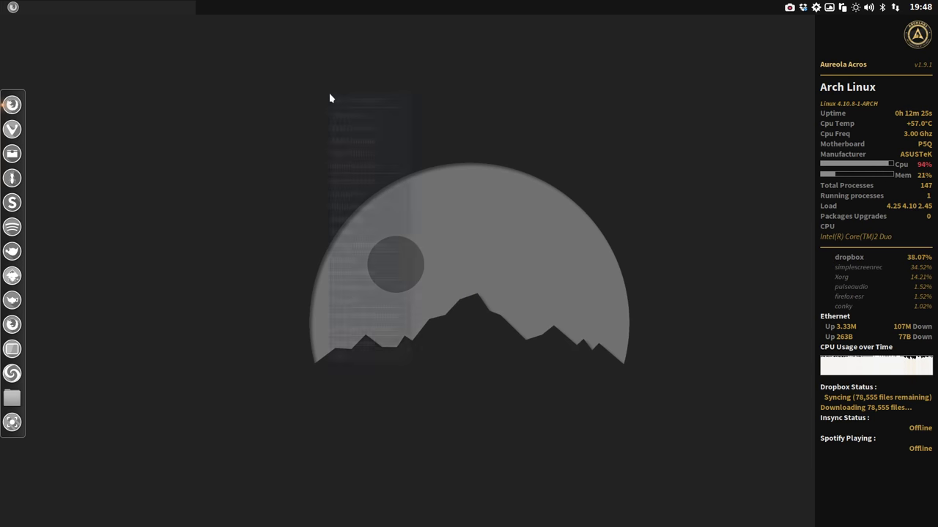
left_click(275, 98)
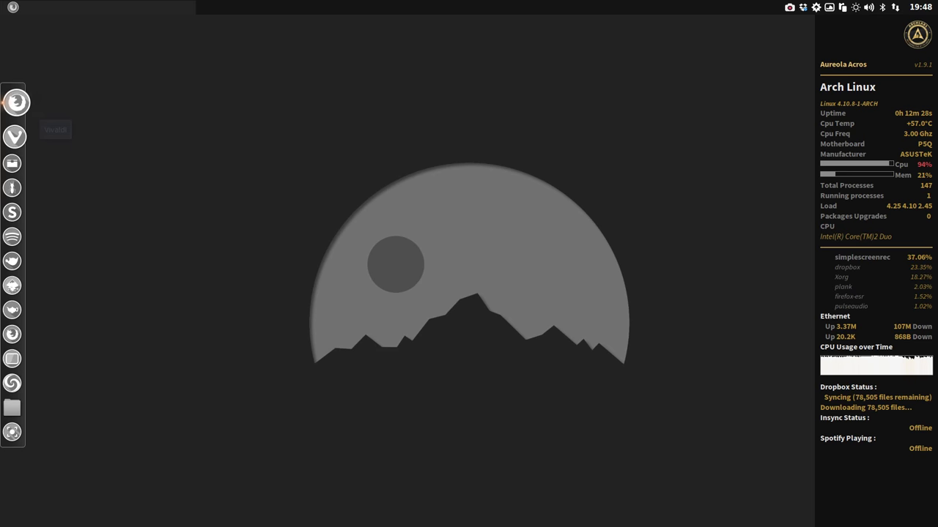
right_click(108, 96)
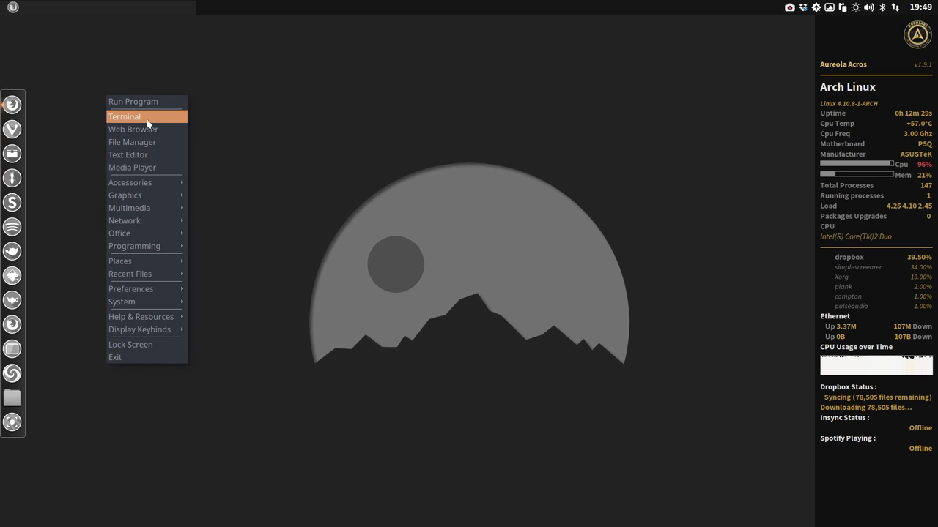
left_click(150, 143)
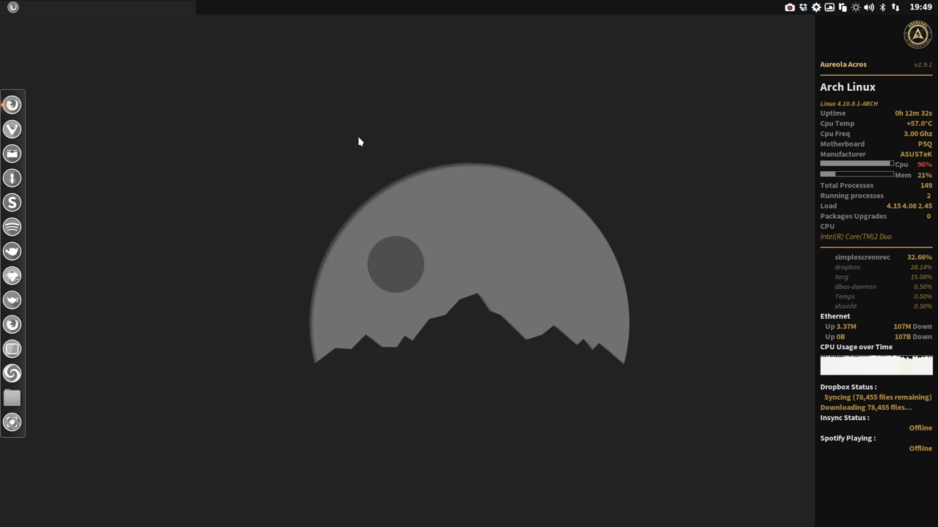
- Un-maximize Thunar, centre it, and toggle maximize via title-bar double-clicks and the maximize button
left_click(921, 23)
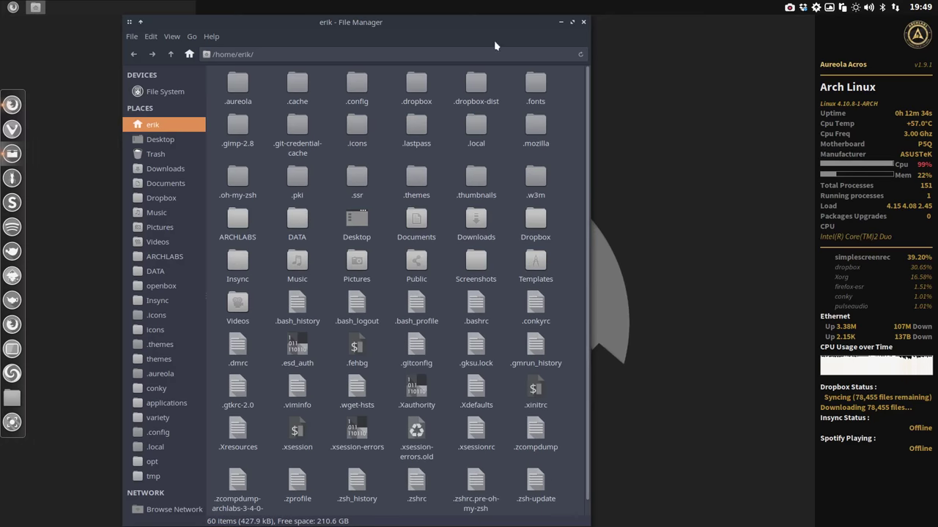
left_click_drag(365, 39, 515, 40)
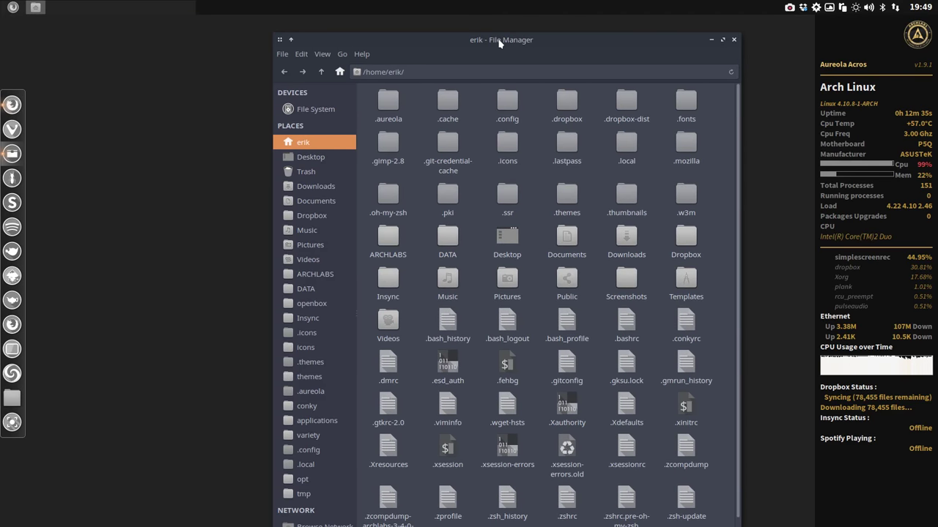
double_click(499, 41)
double_click(446, 19)
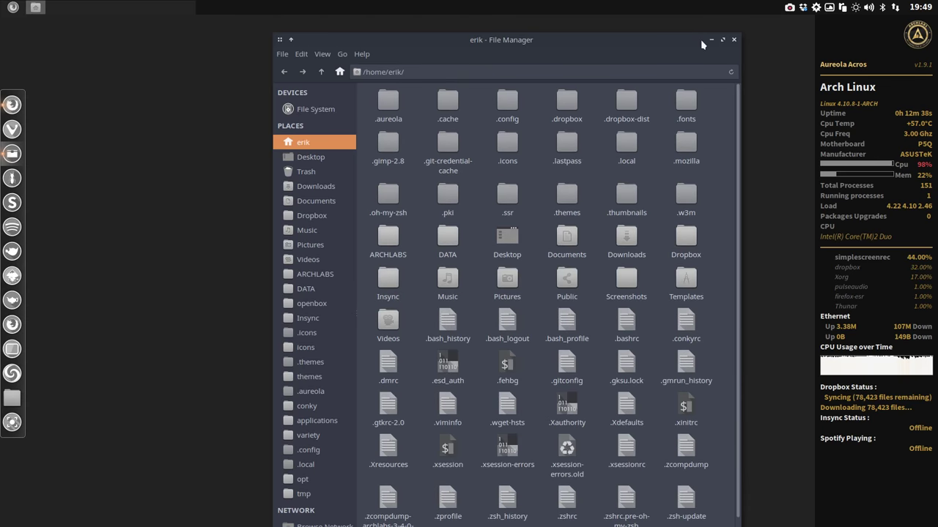
left_click(723, 39)
double_click(533, 19)
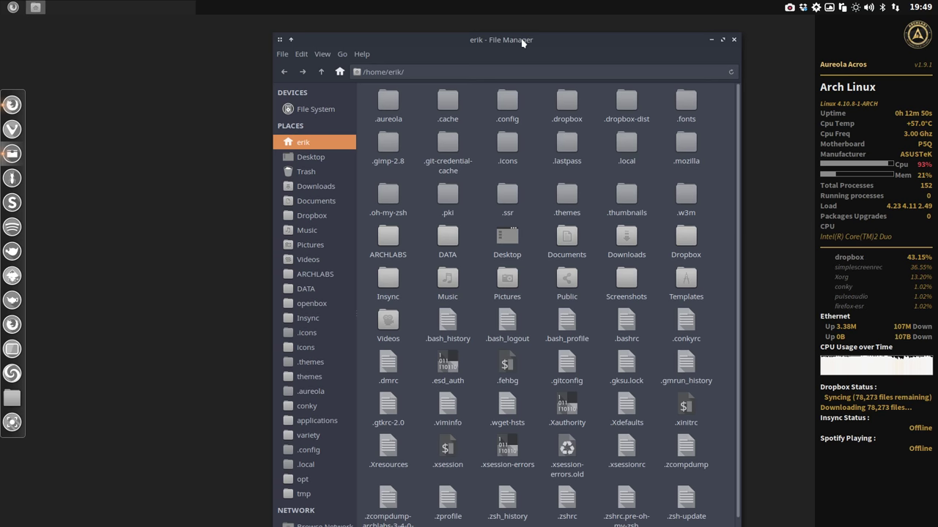
- Snap Thunar to the left, top, right and bottom halves, top quarters and maximized with Super+arrows
key("super+Left")
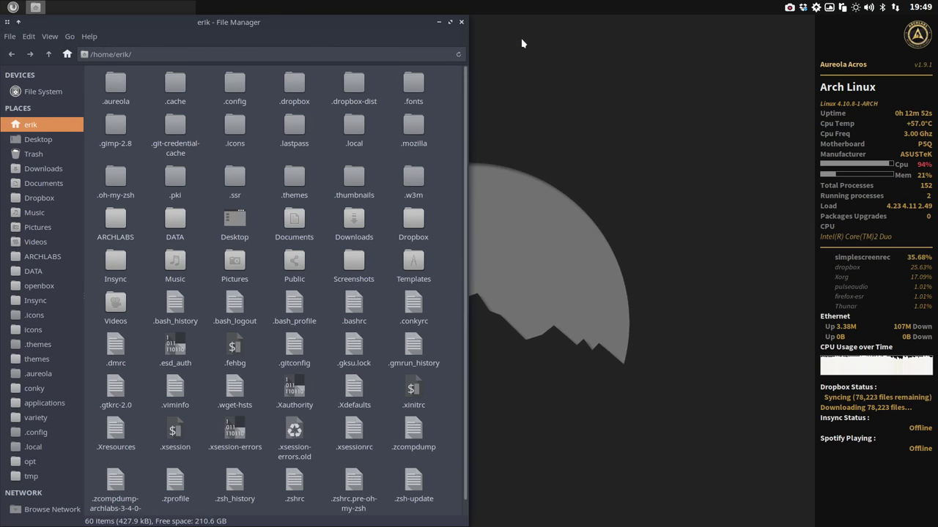
key("super+Up")
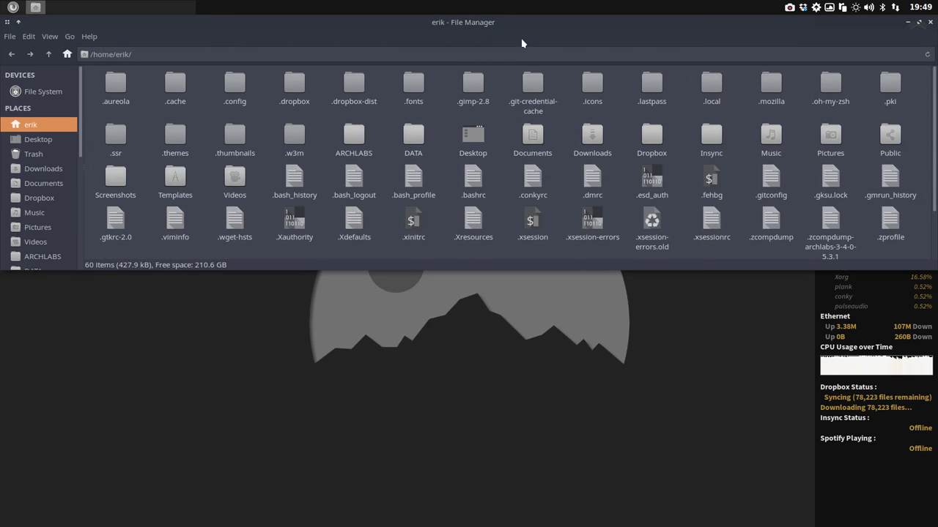
key("super+Right")
key("super+Up")
key("super+Down")
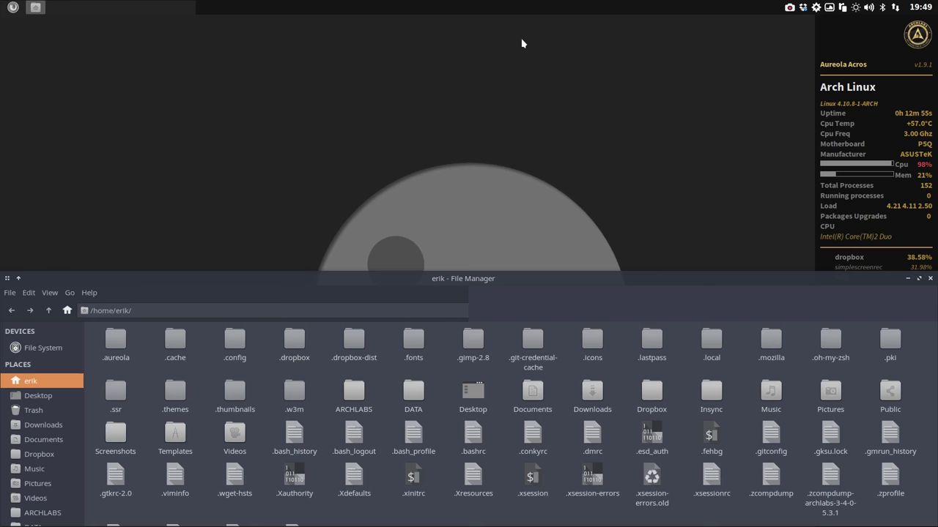
key("super+Right")
key("super+Up")
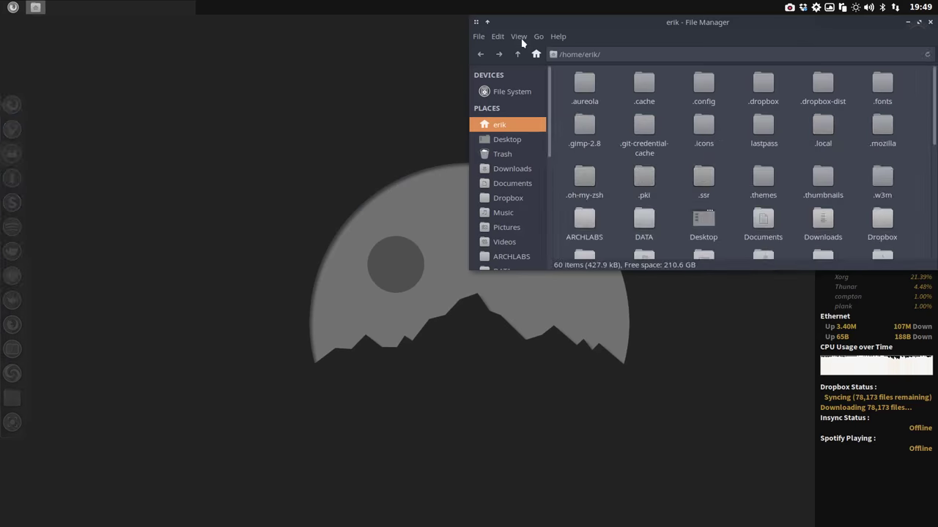
key("super+Left")
- Snap Thunar to left quarters, full height and maximized, restore it floating, then close it
key("super+Down")
key("super+Left")
key("super+Up")
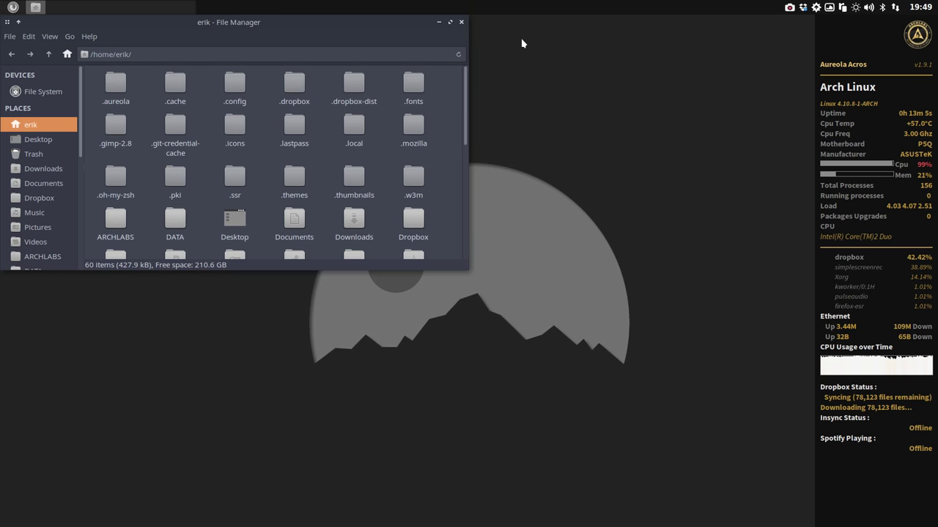
key("super+Down")
key("super+Up")
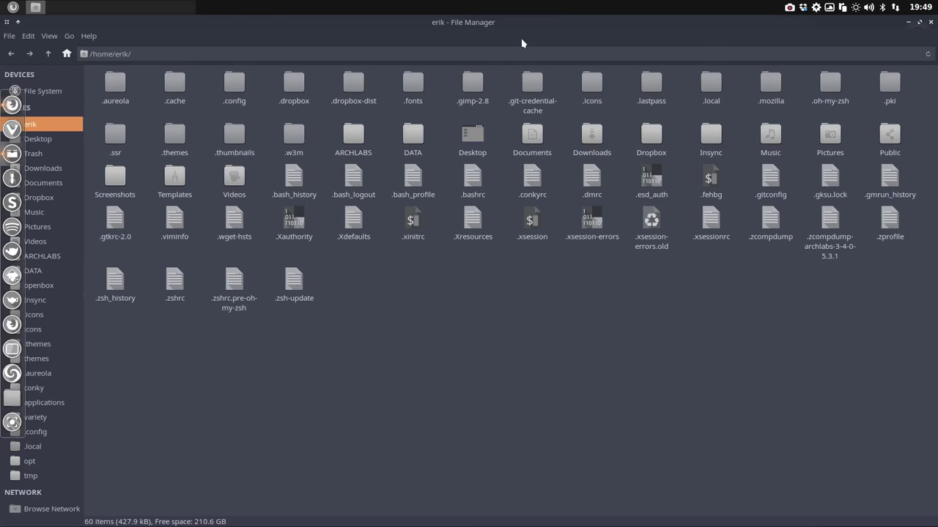
key("super+Down")
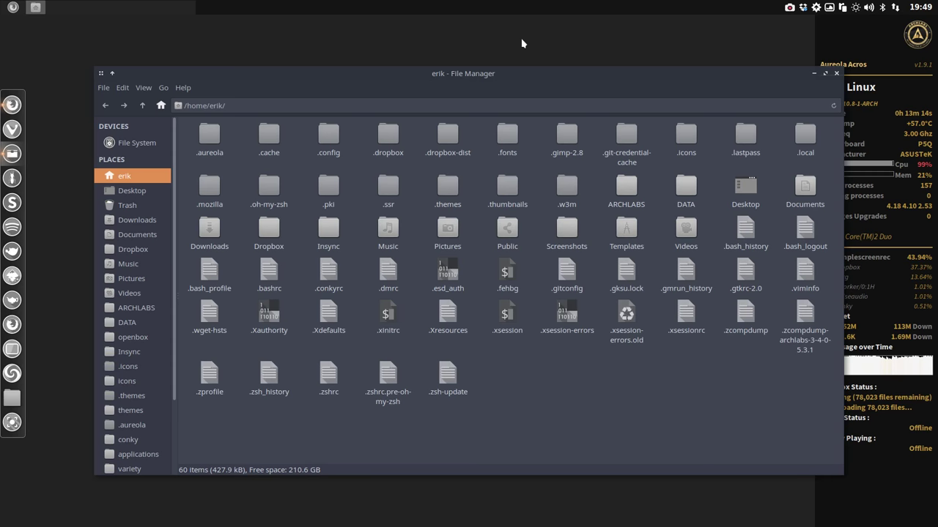
left_click(837, 75)
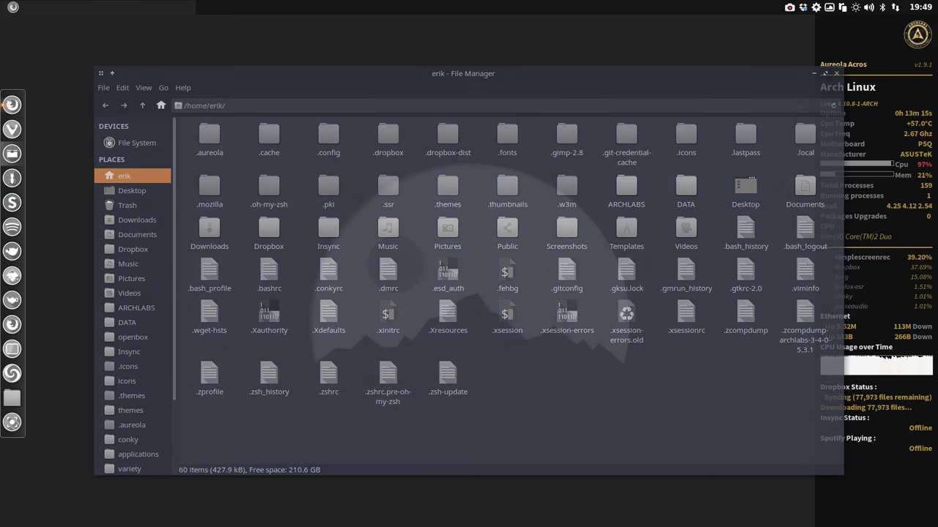
- Show Openbox keybinds in a new window, highlight the keypad and DirectionalCycleWindows rows, then close it
right_click(259, 107)
mouse_move(322, 341)
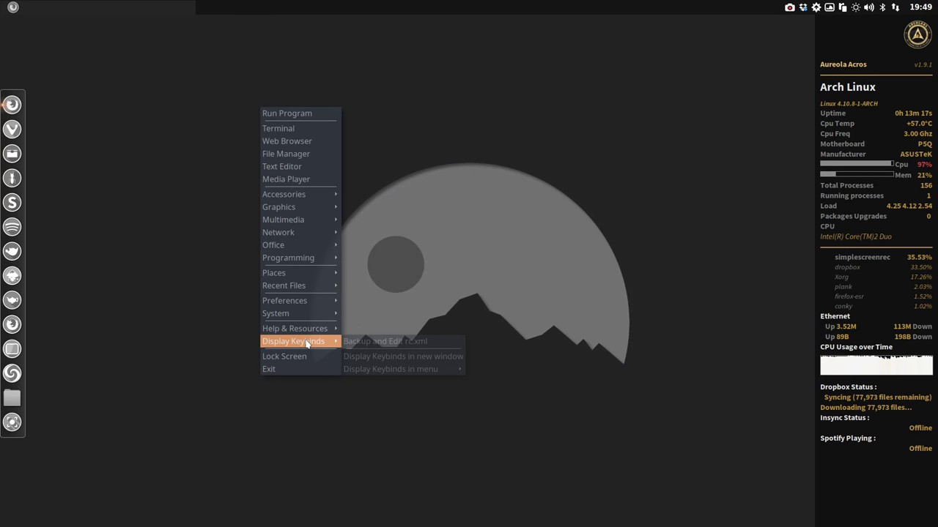
left_click(388, 356)
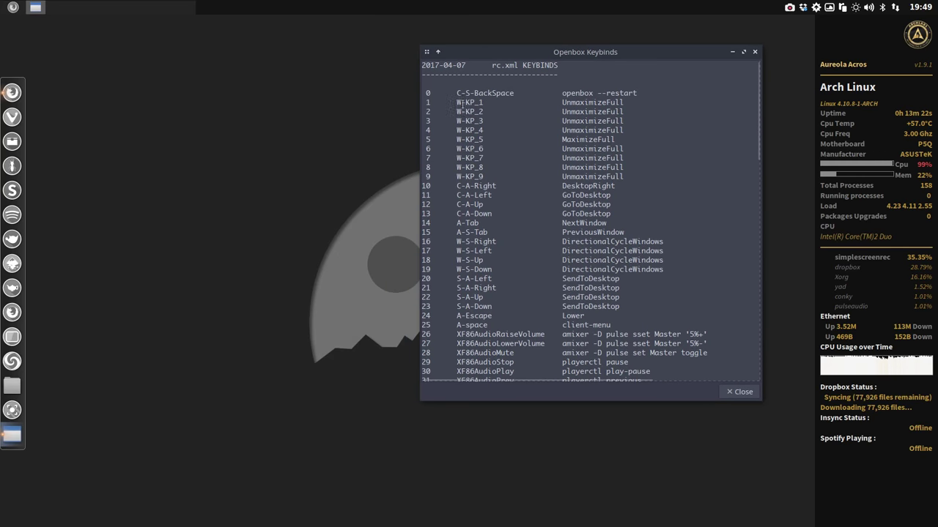
left_click_drag(483, 177, 424, 103)
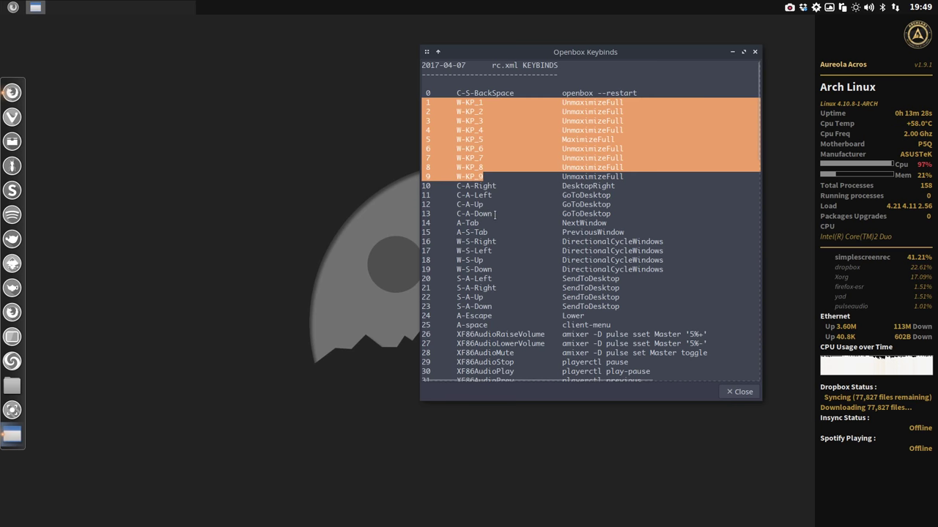
left_click_drag(491, 270, 432, 241)
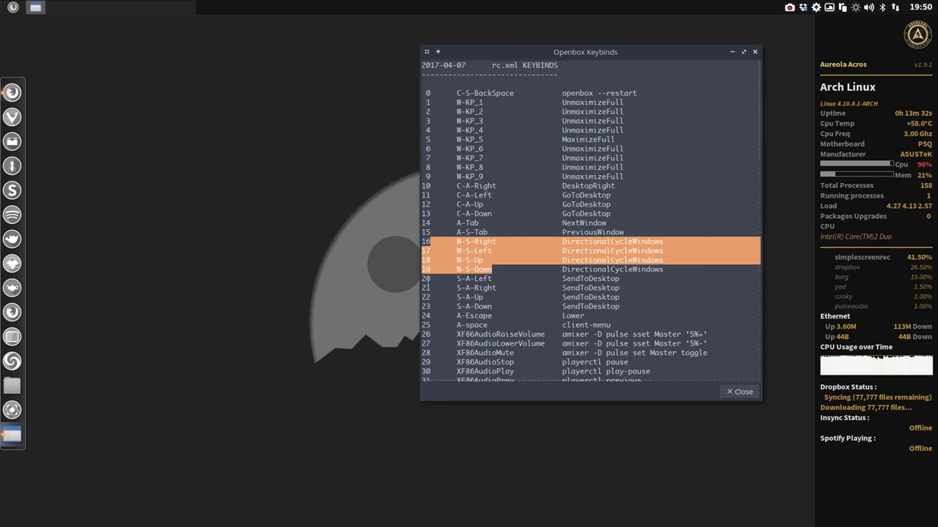
scroll(460, 316, "down", 2)
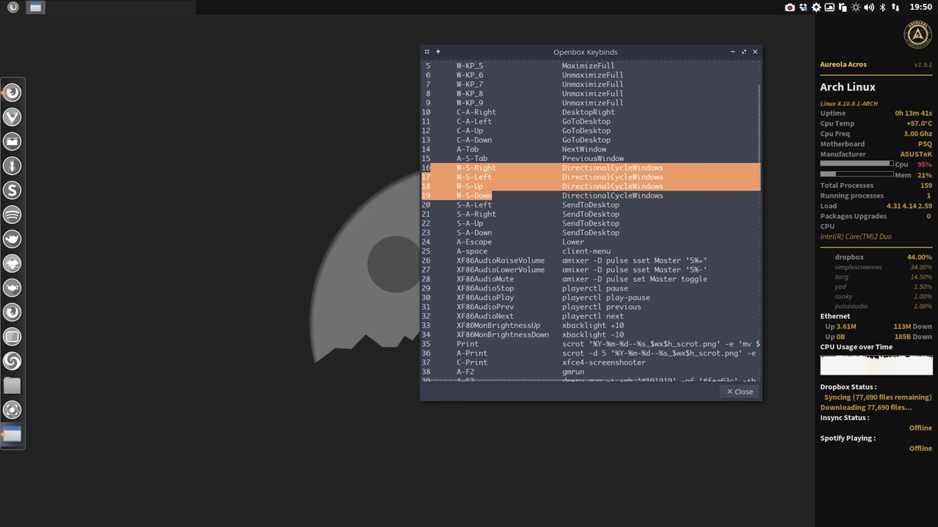
key("Escape")
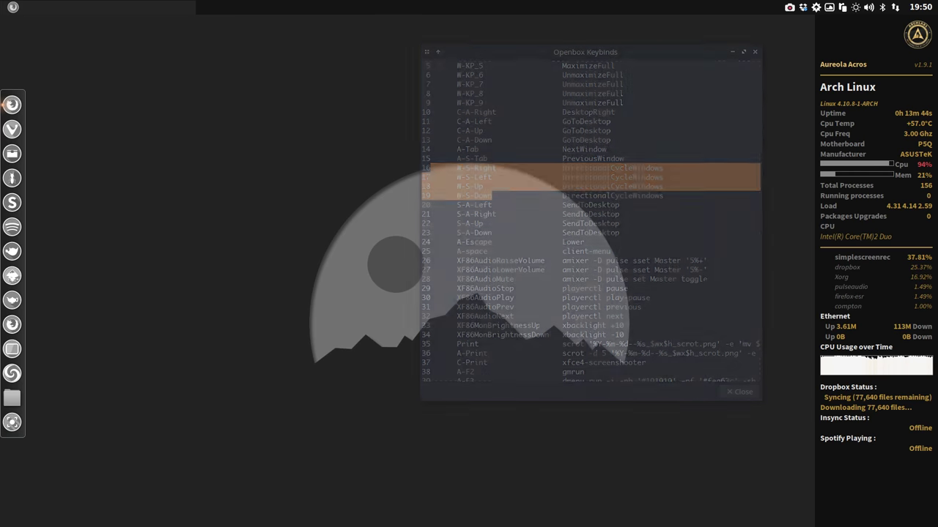
- Open the Openbox root menu over the moon wallpaper with a right-click on the desktop
right_click(341, 104)
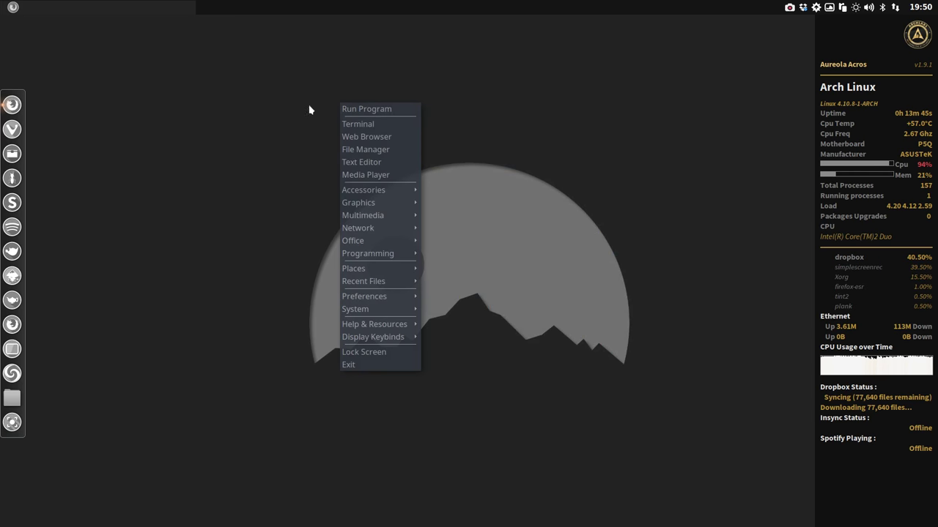